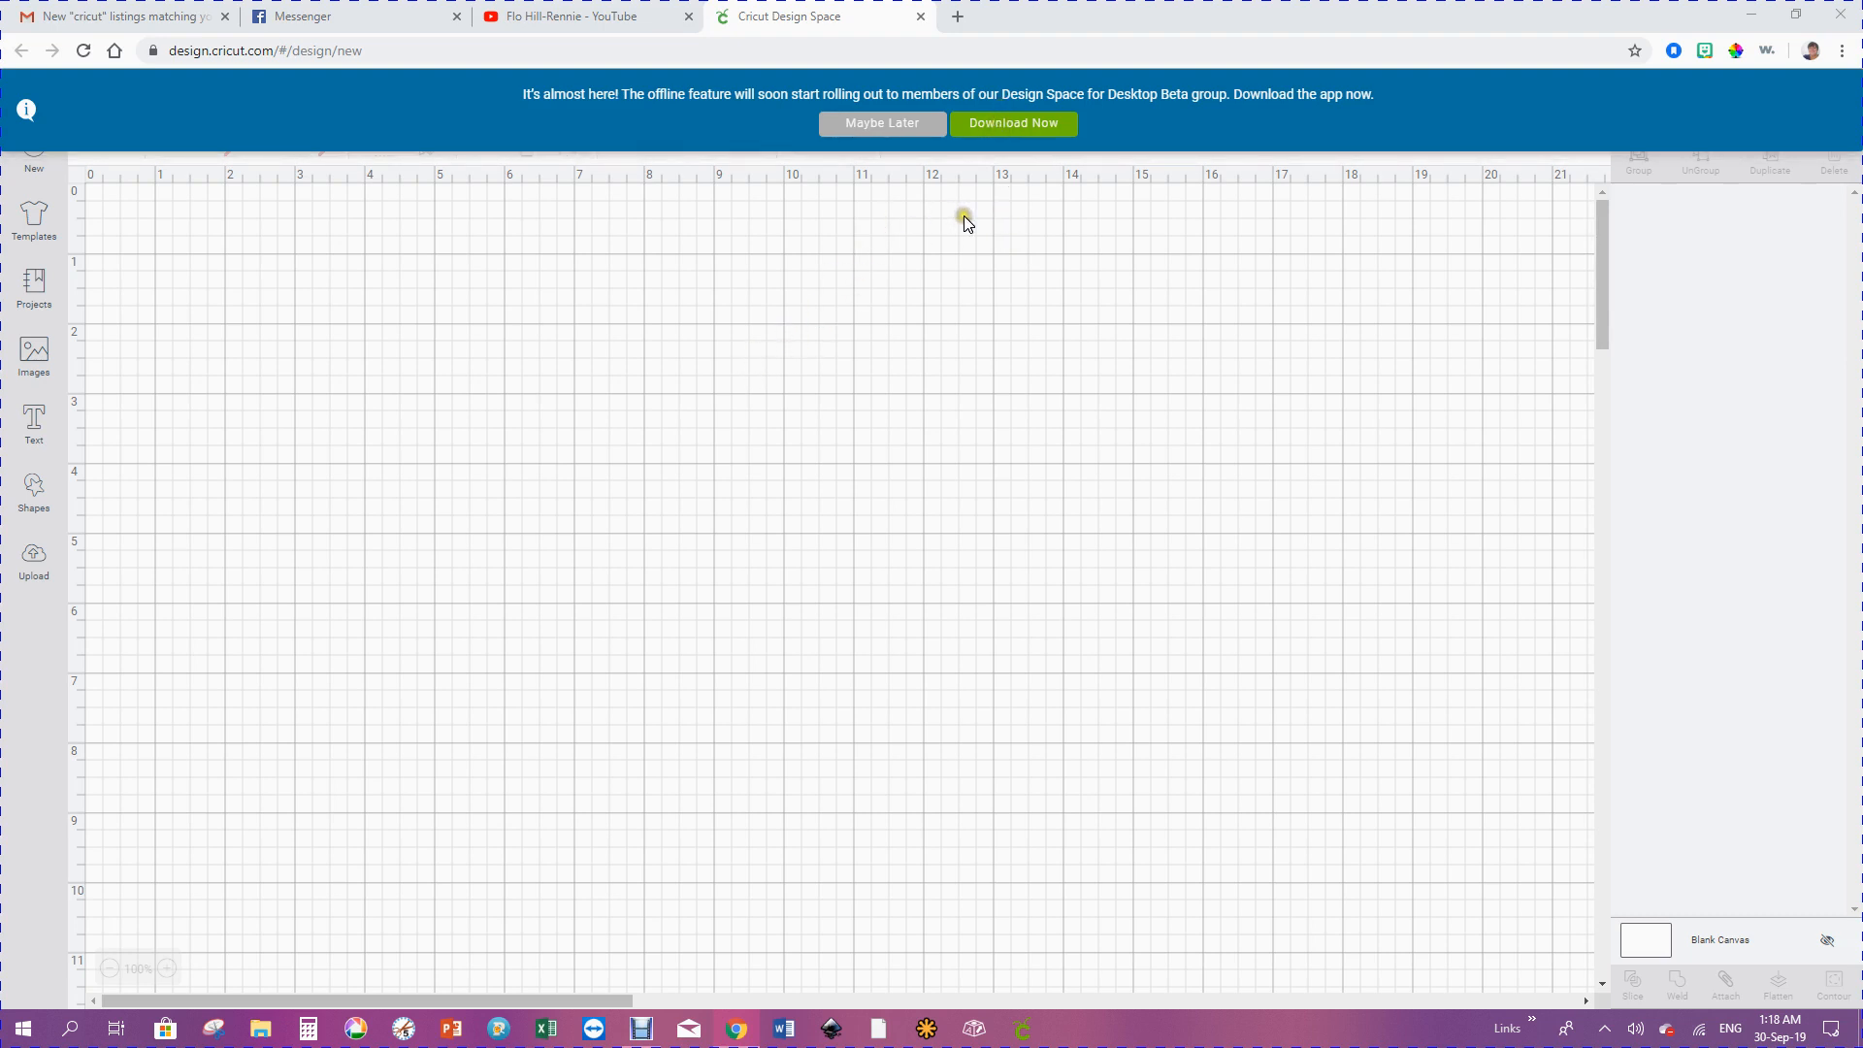
- Dismiss the offline-feature banner, then switch from the browser to the Cricut Design Space Beta desktop app in a maximized window
click(883, 124)
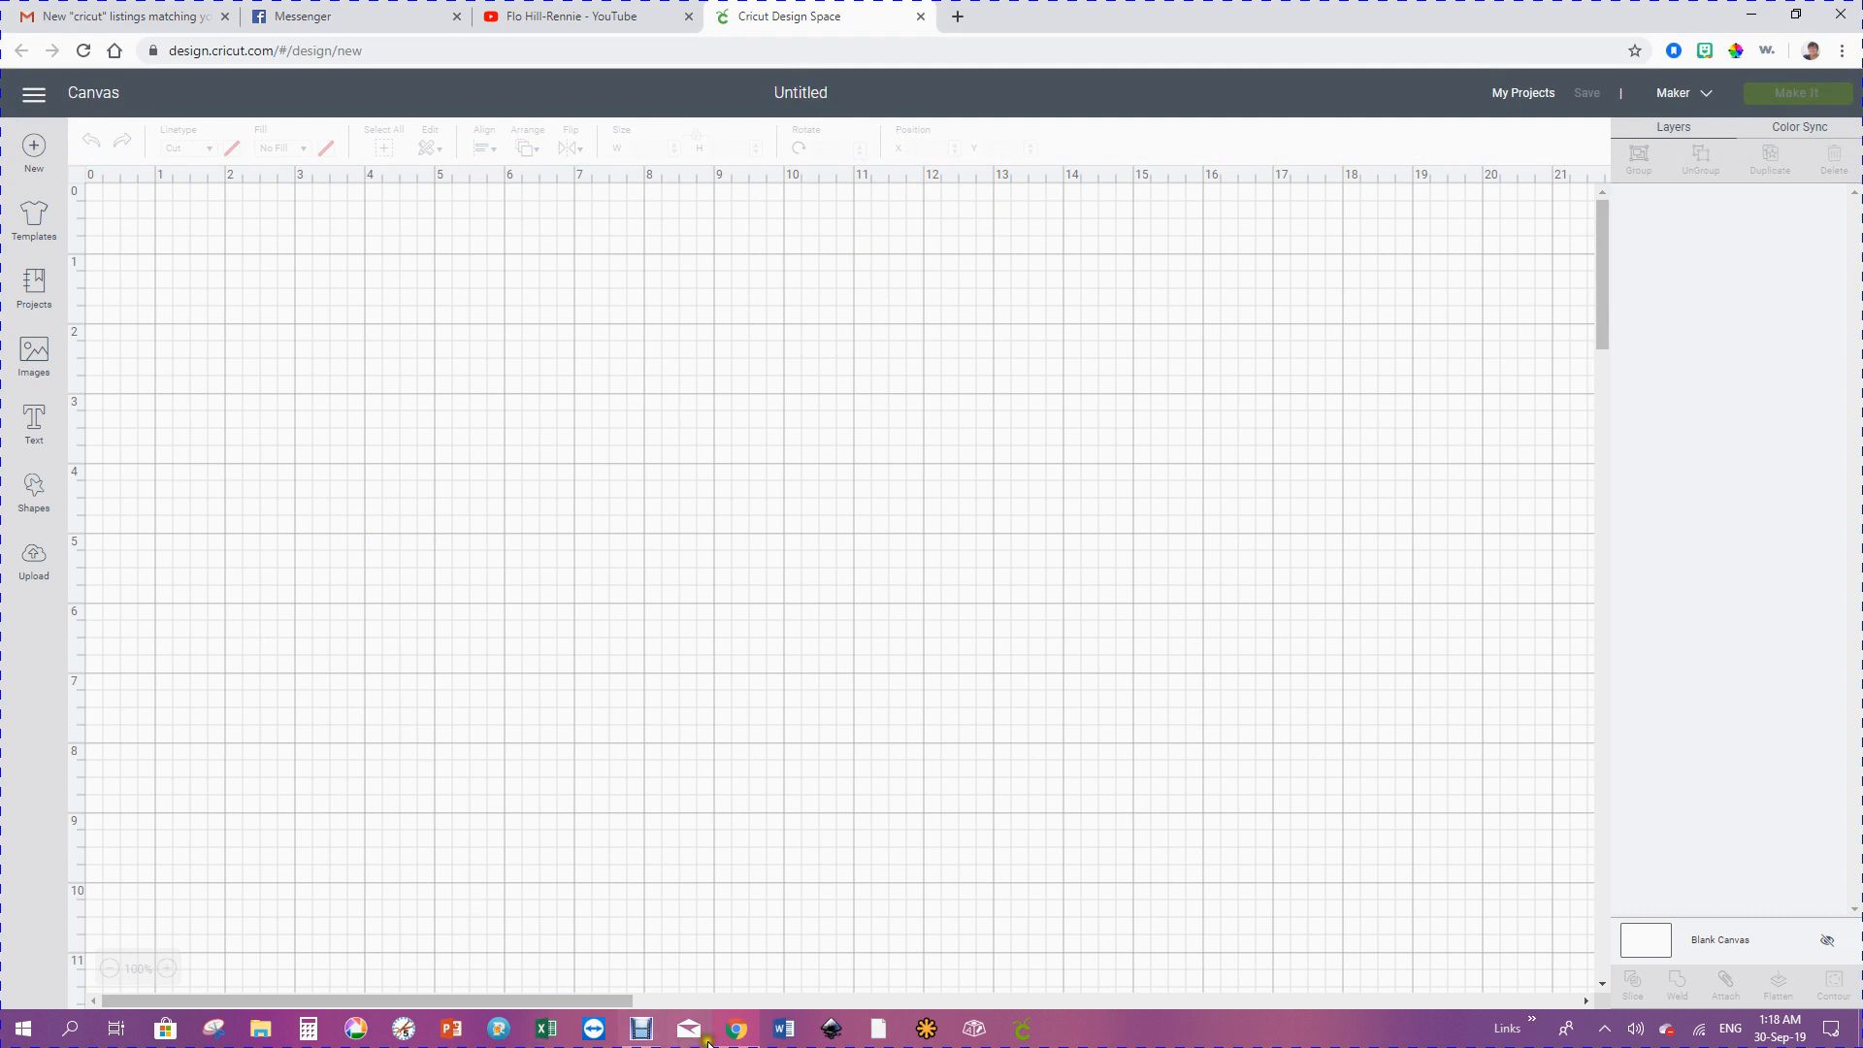
click(1019, 1031)
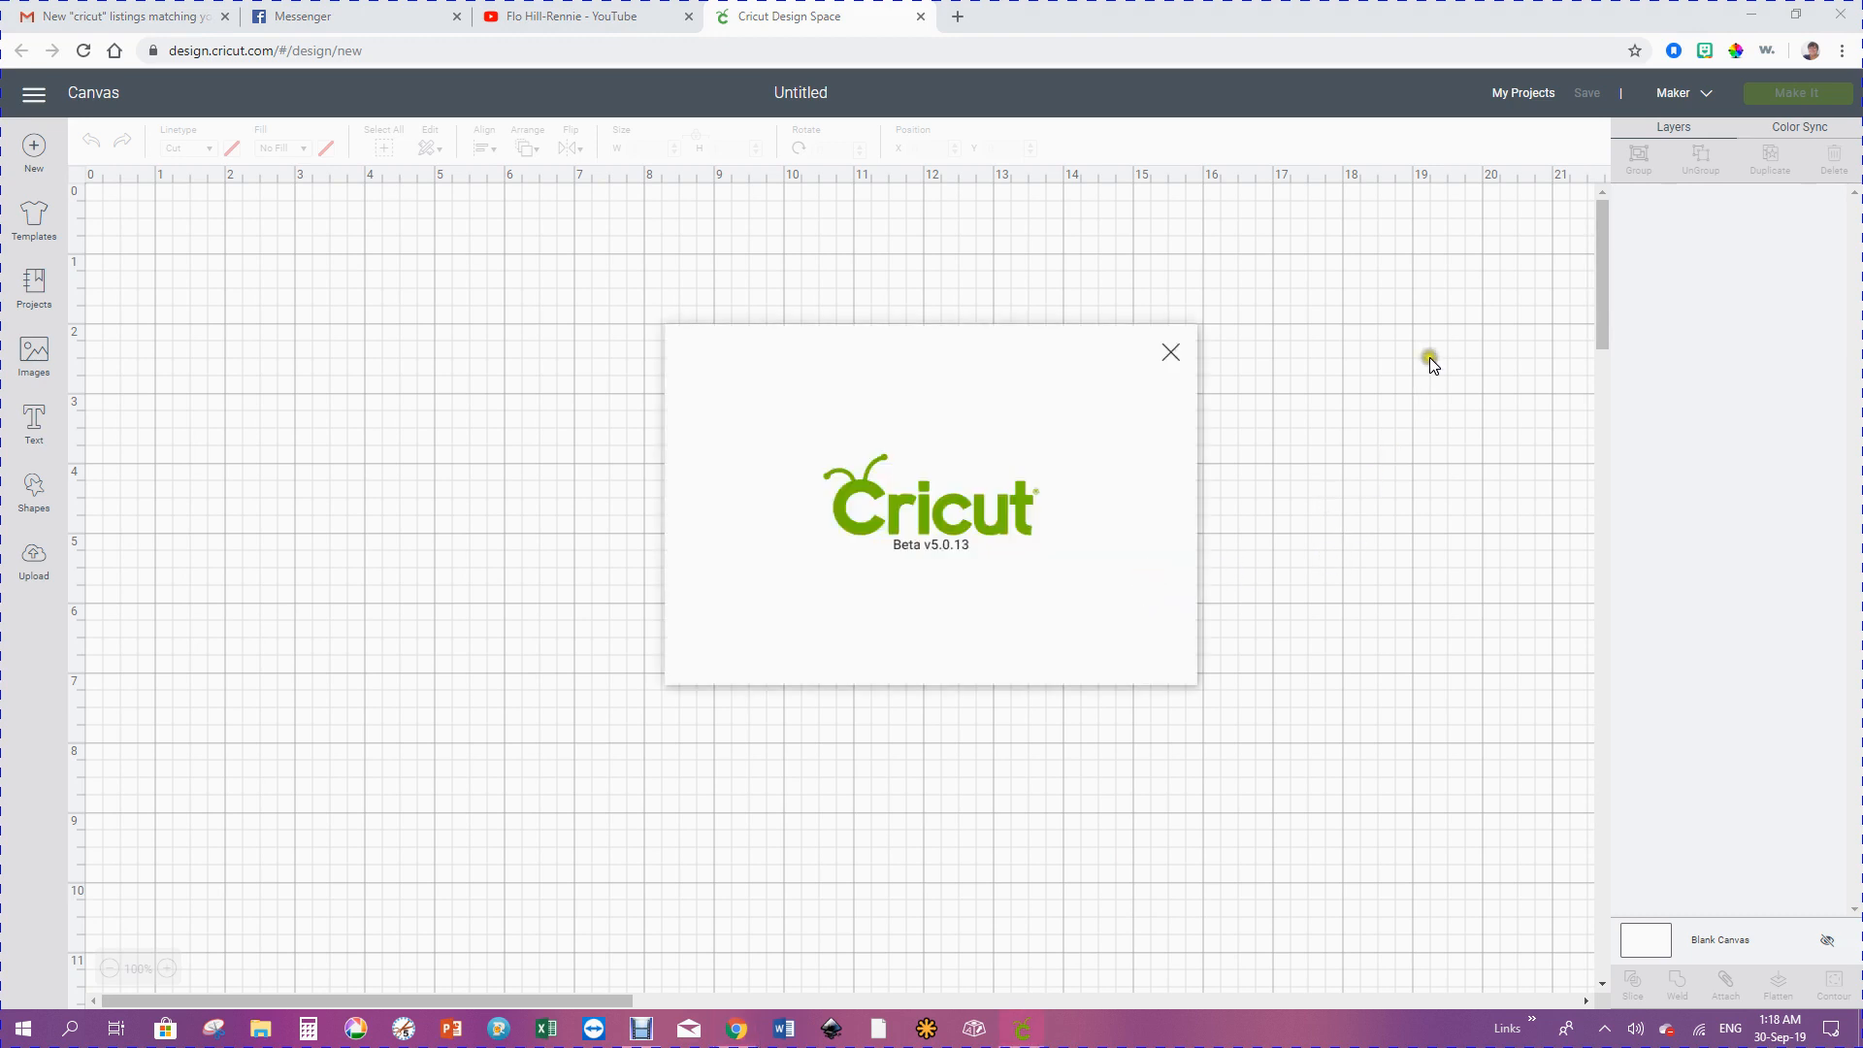
click(1744, 16)
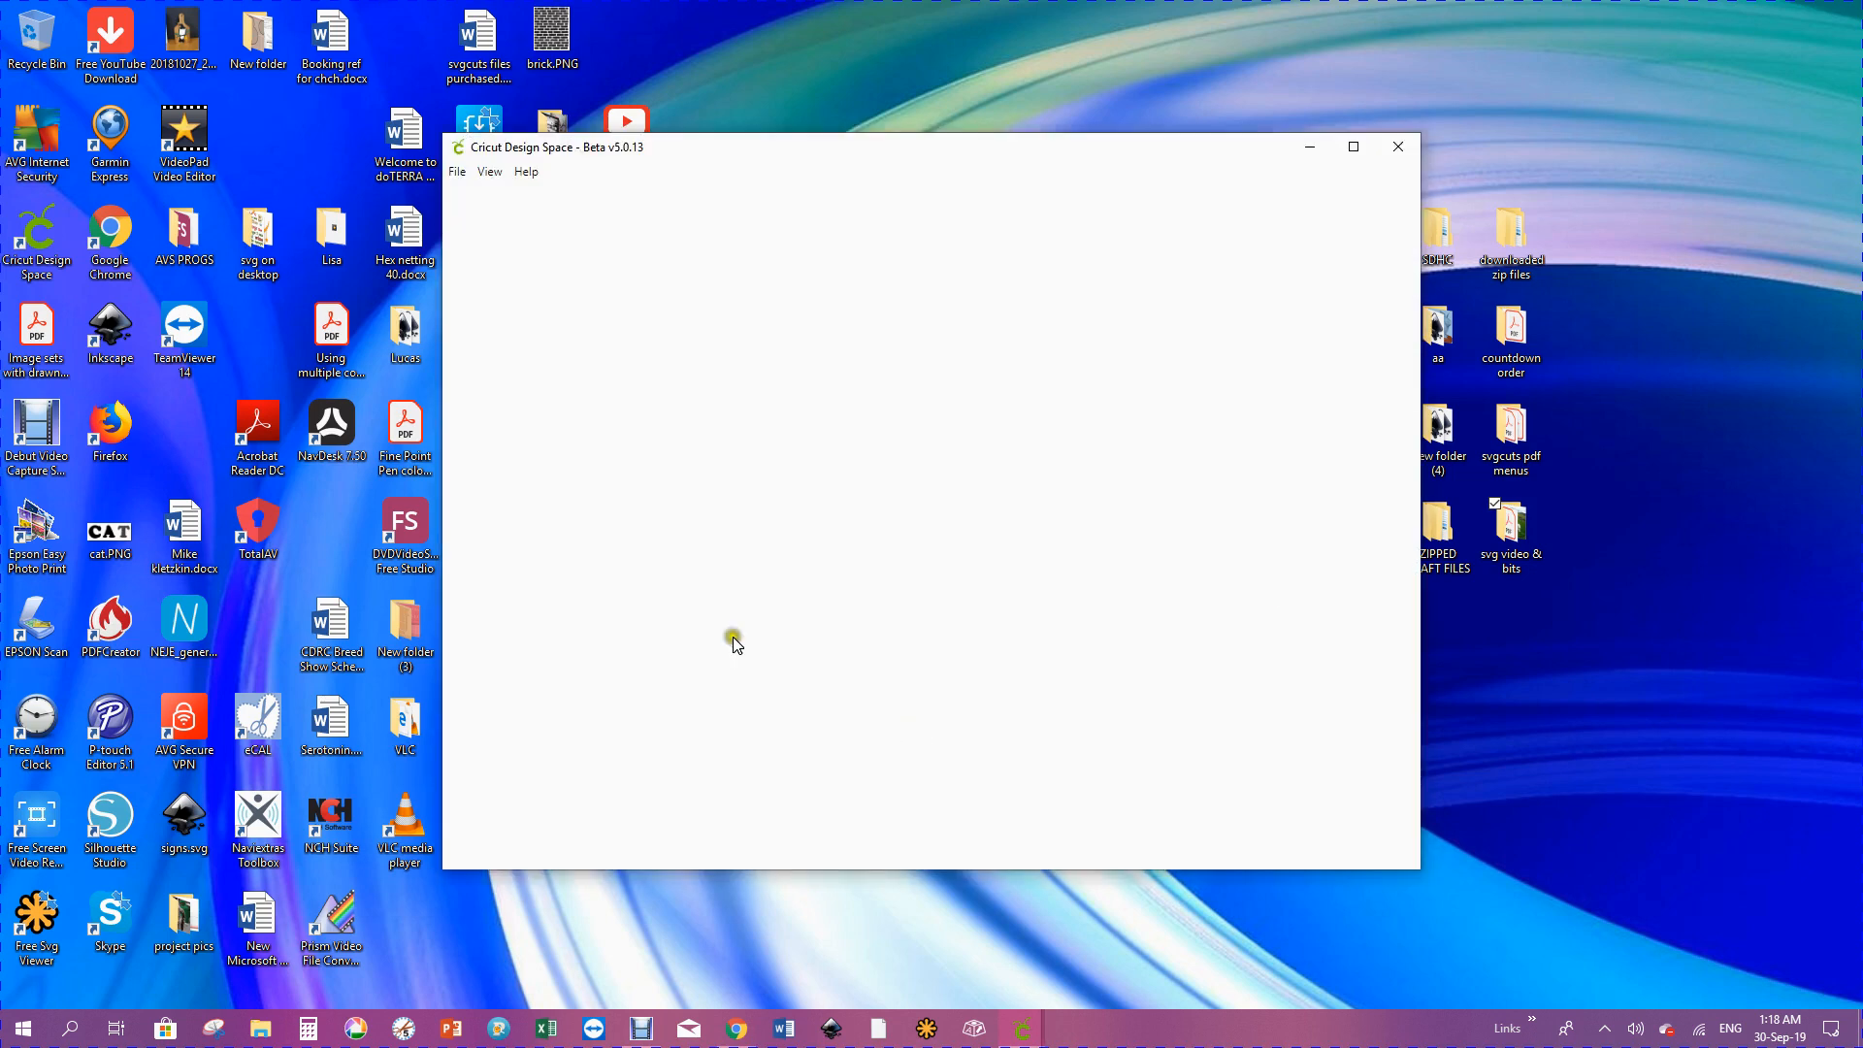
click(1354, 146)
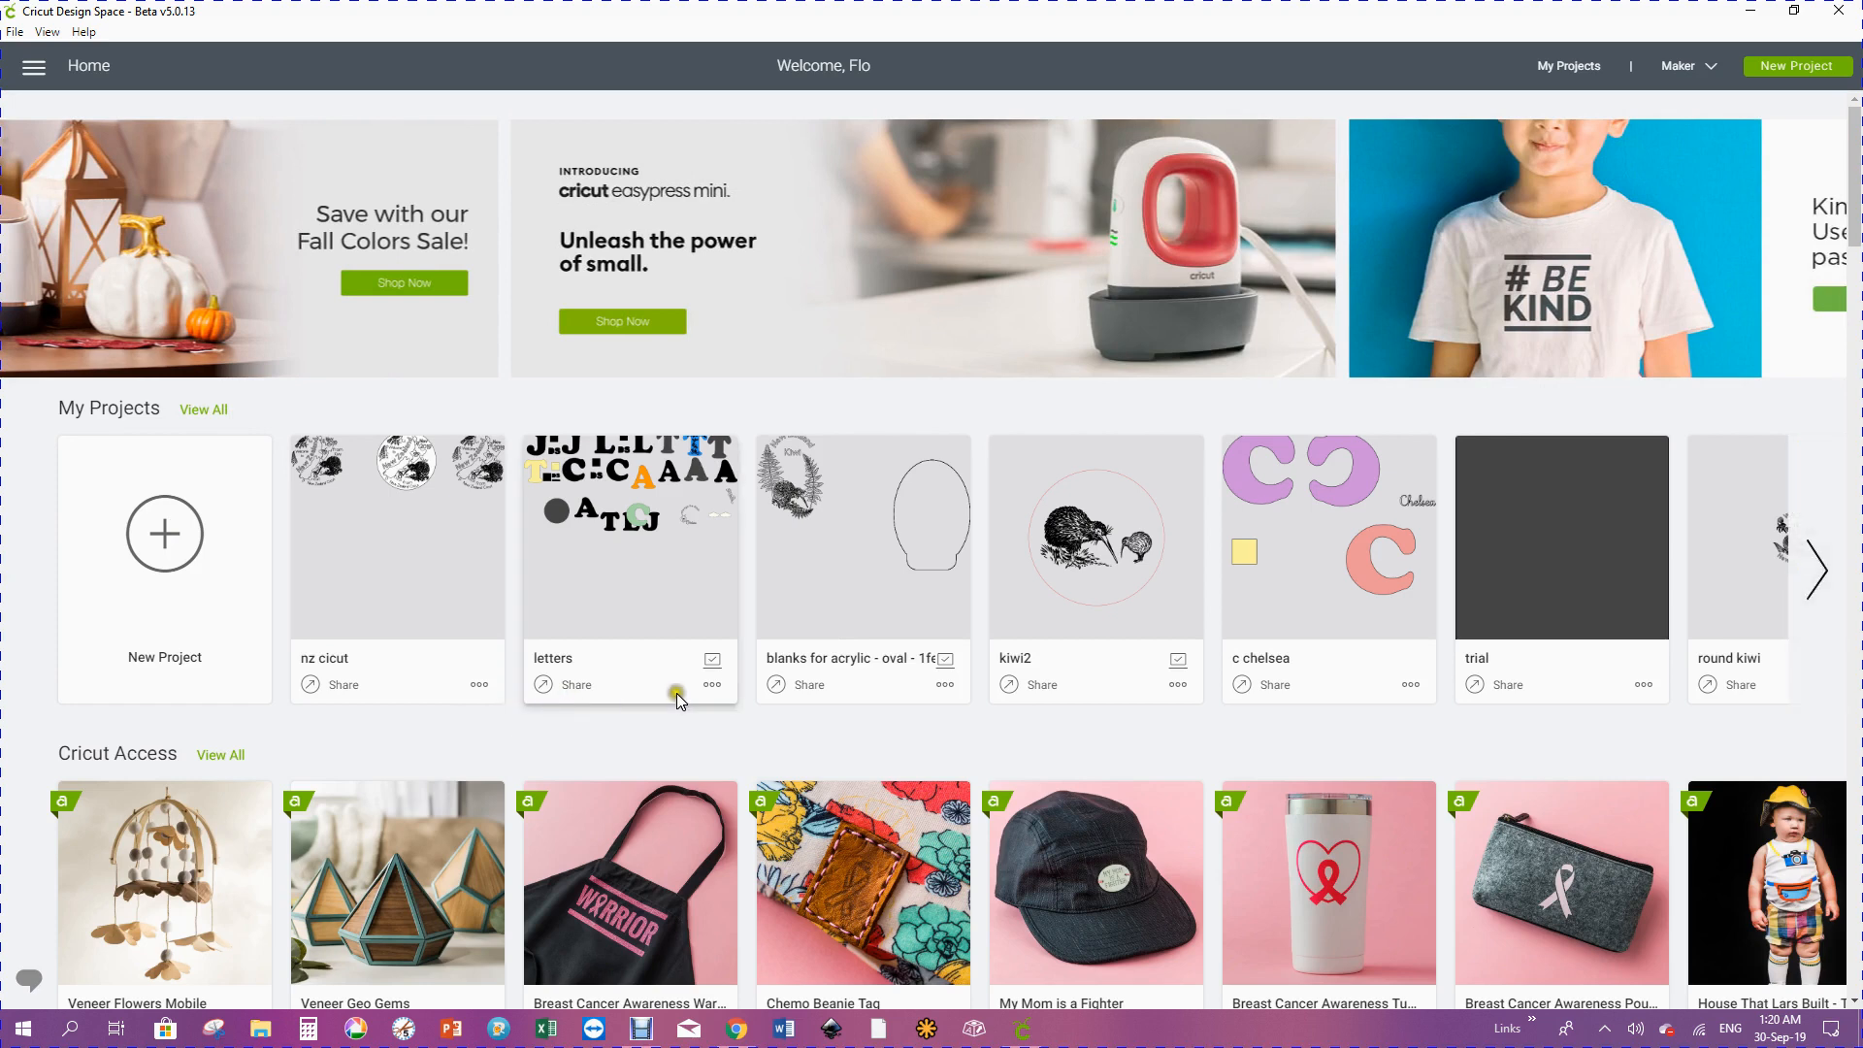
- Check the offline-saved marker on the kiwi2 project and compare it with the neighbouring project
click(1149, 673)
click(1399, 689)
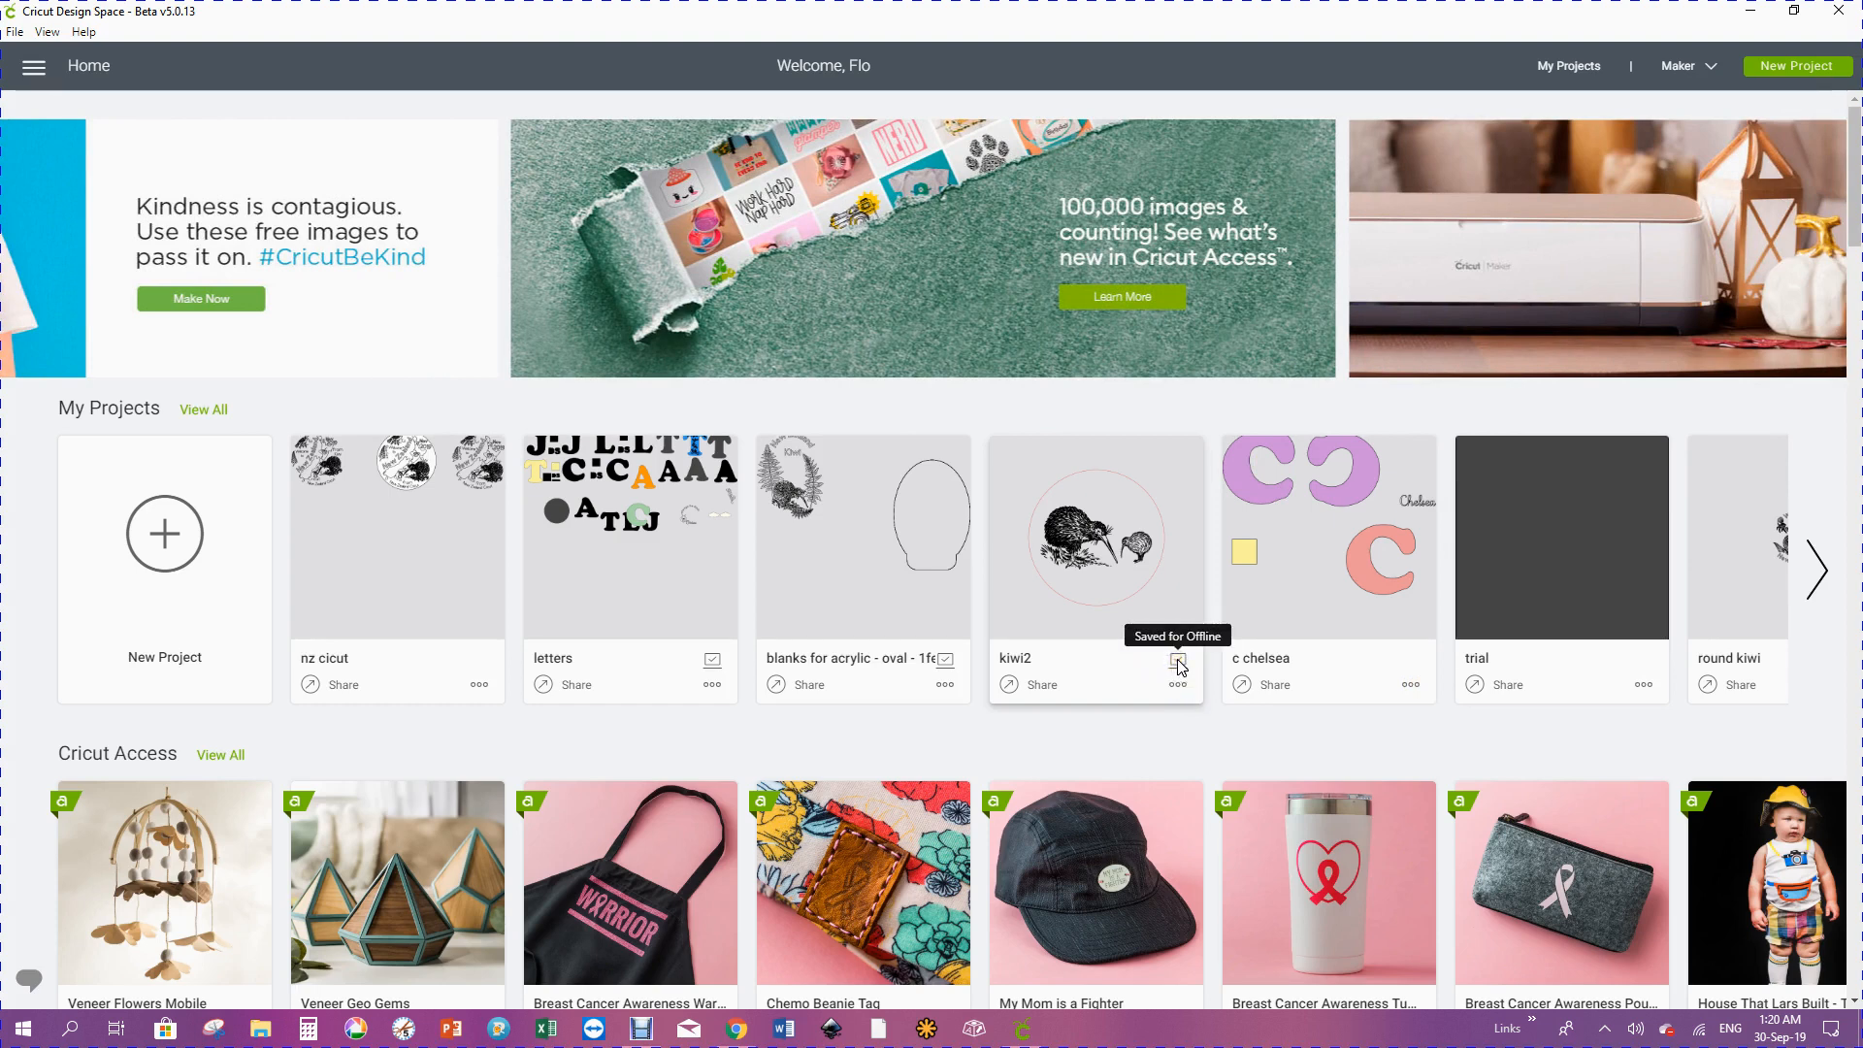
click(1178, 667)
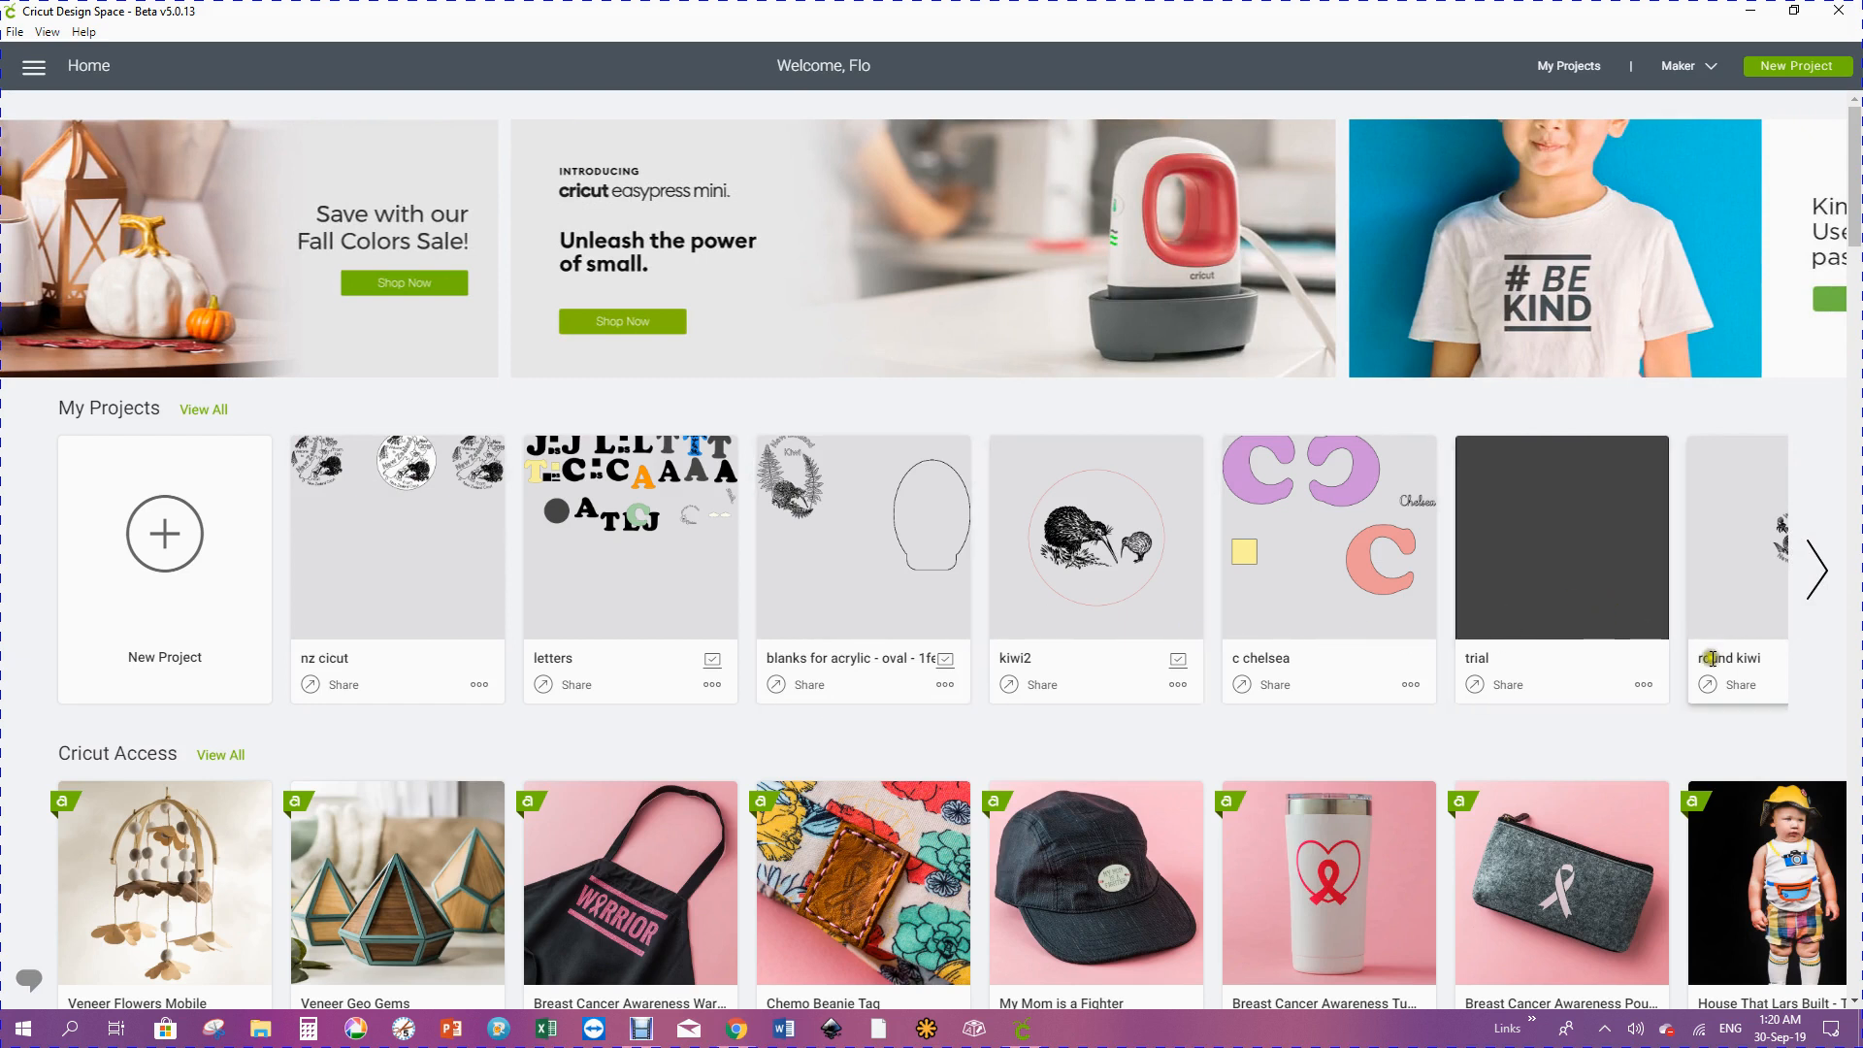
- Browse My Projects to the gnomes project and open it on the canvas for customizing
click(1821, 571)
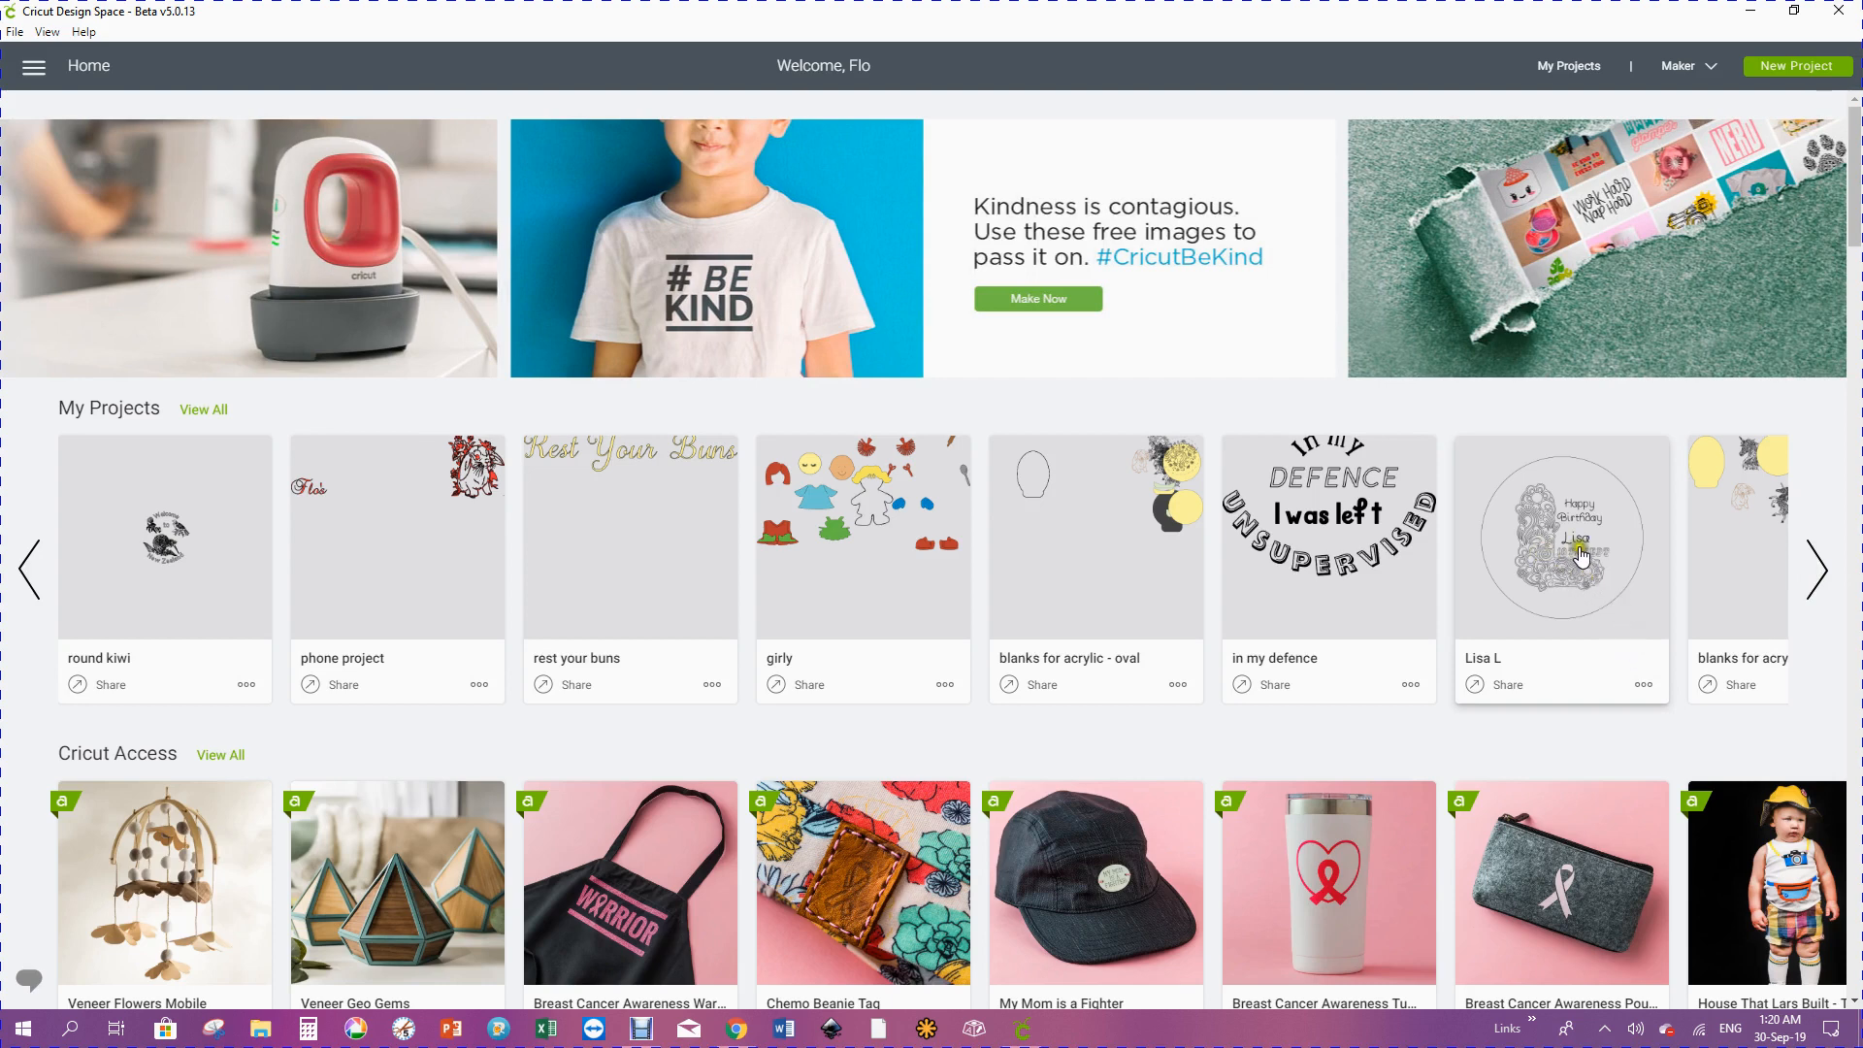
click(1823, 575)
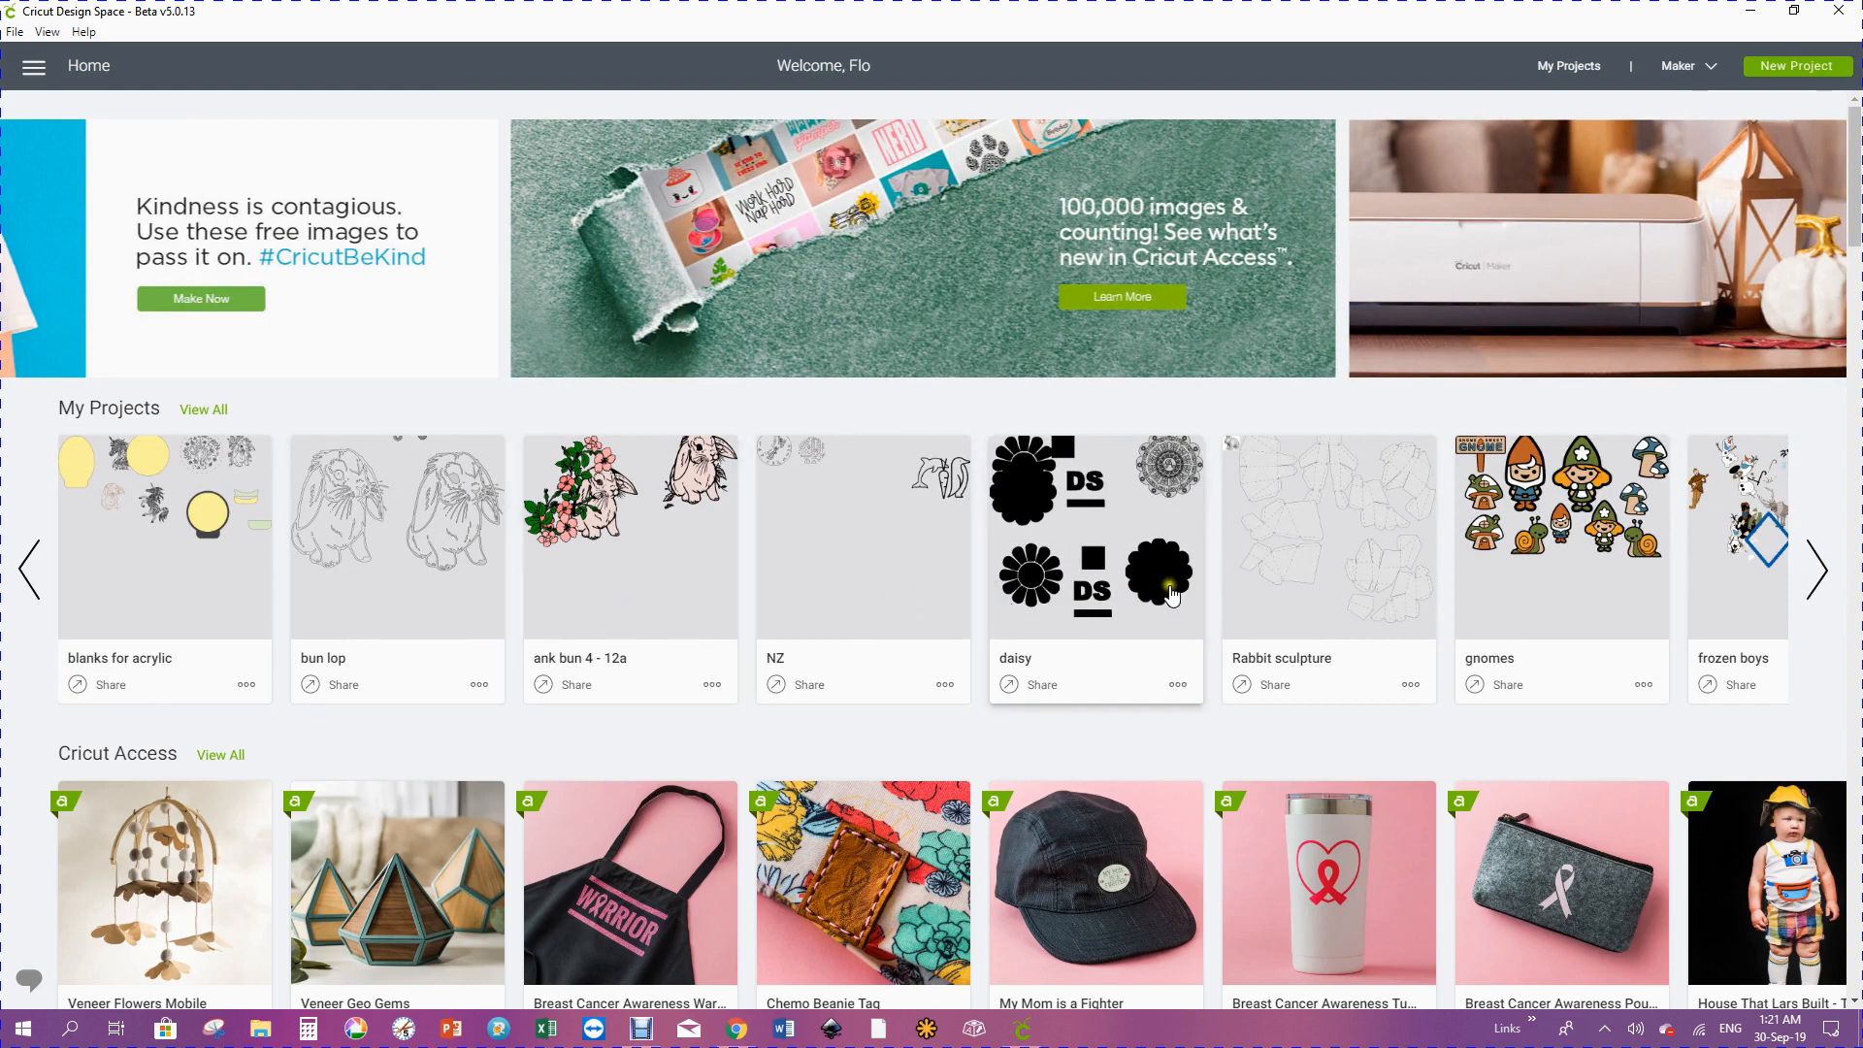
click(1546, 515)
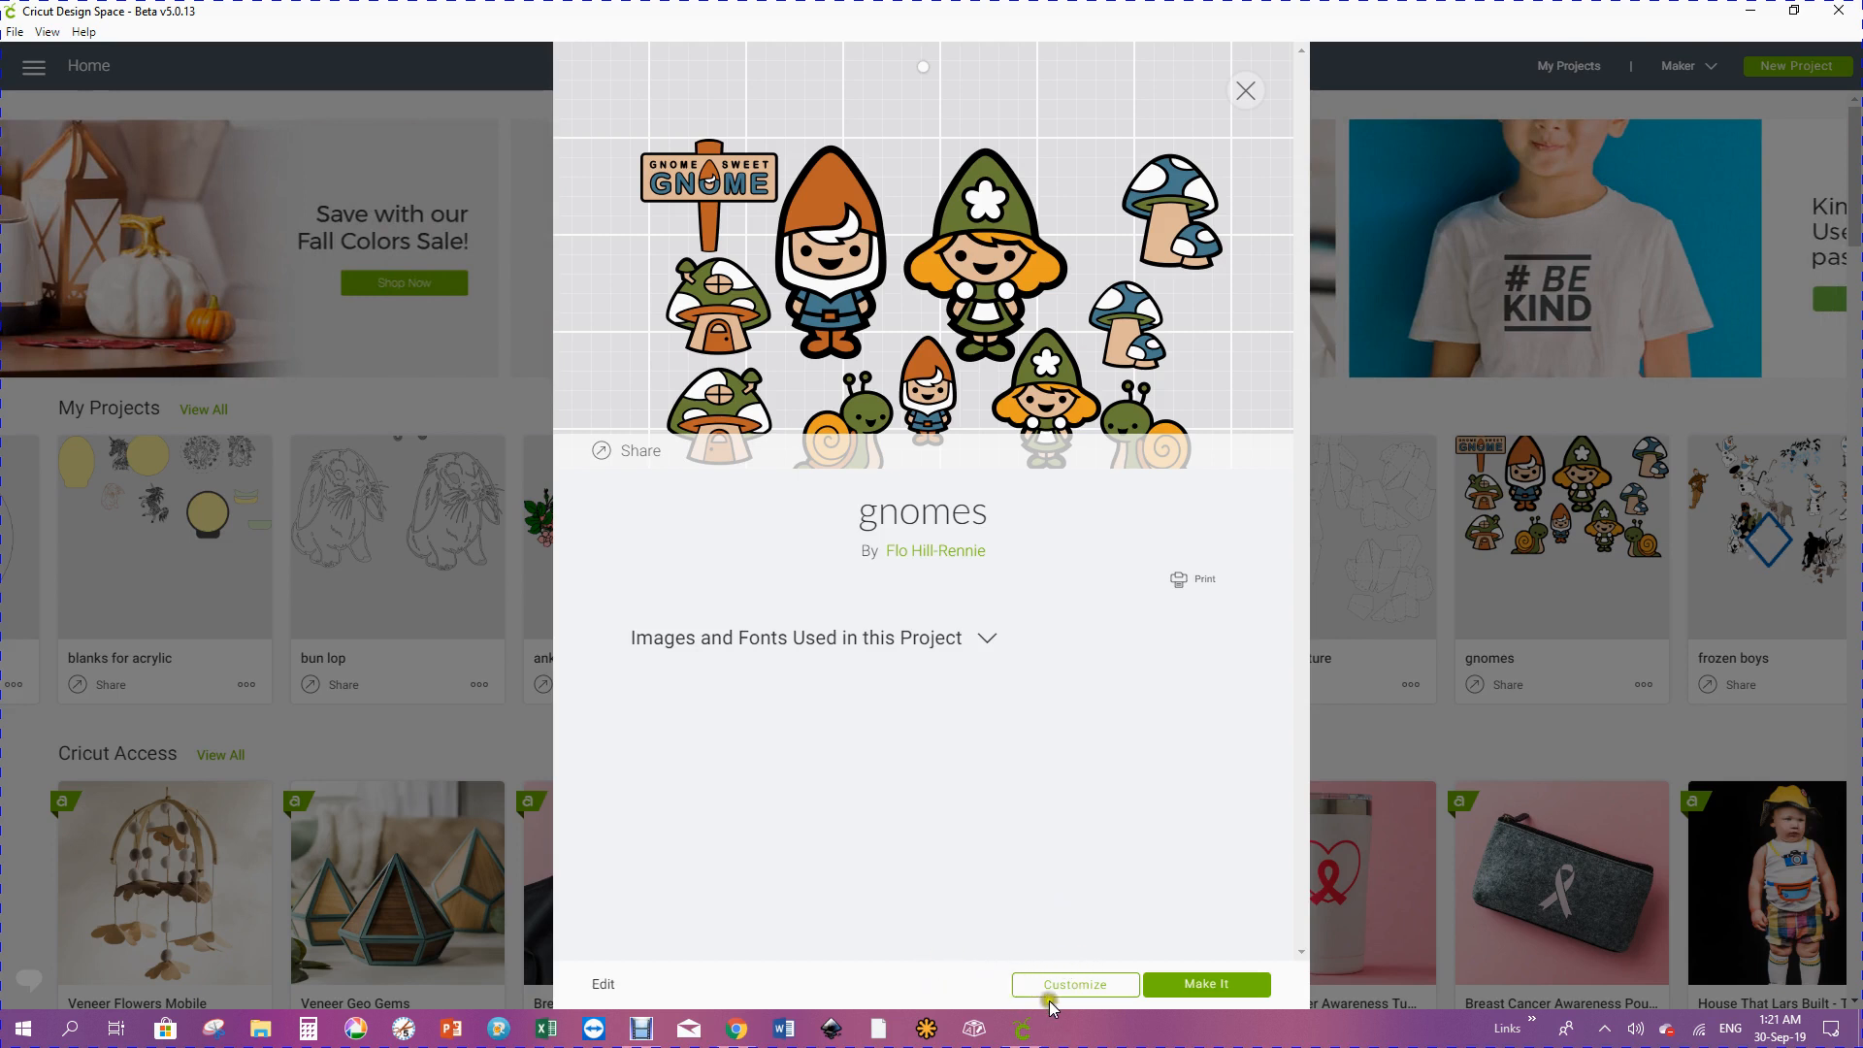
click(1073, 986)
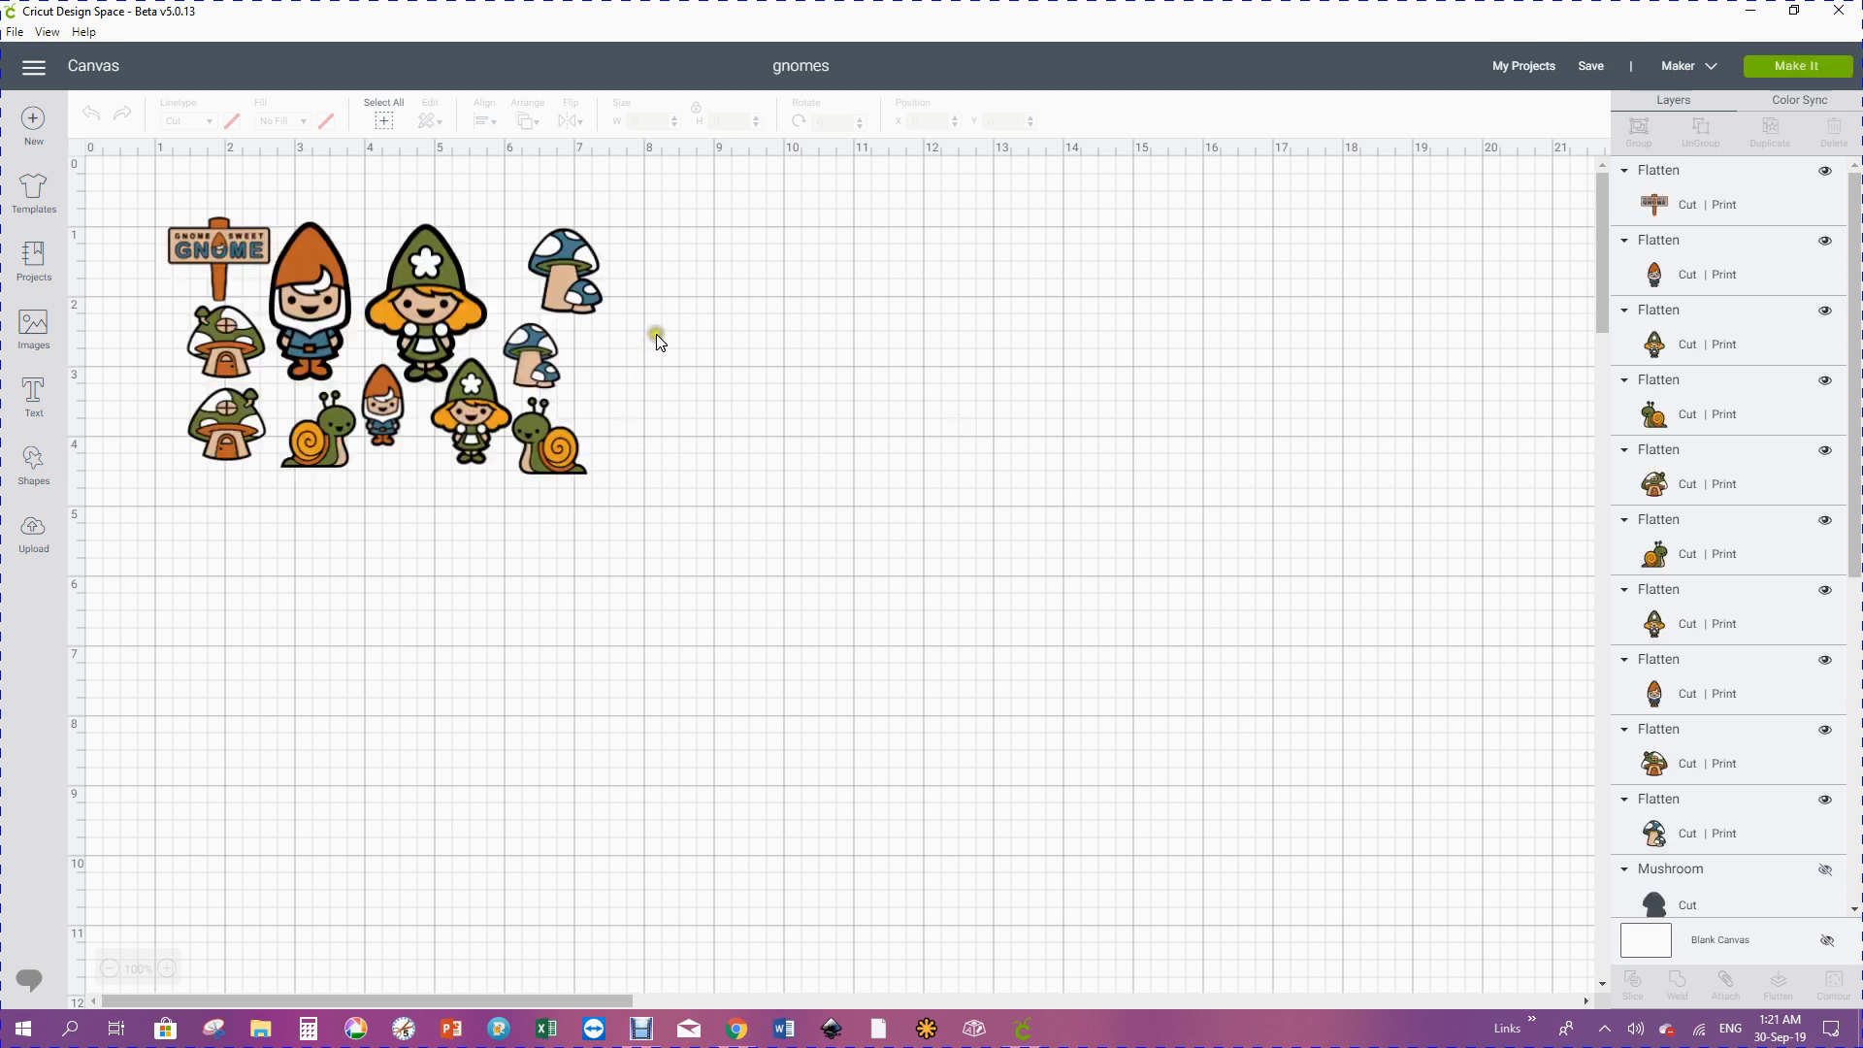
- Spread the large girl gnome, large bearded gnome, two mushroom images and one snail across the empty part of the canvas
click(424, 340)
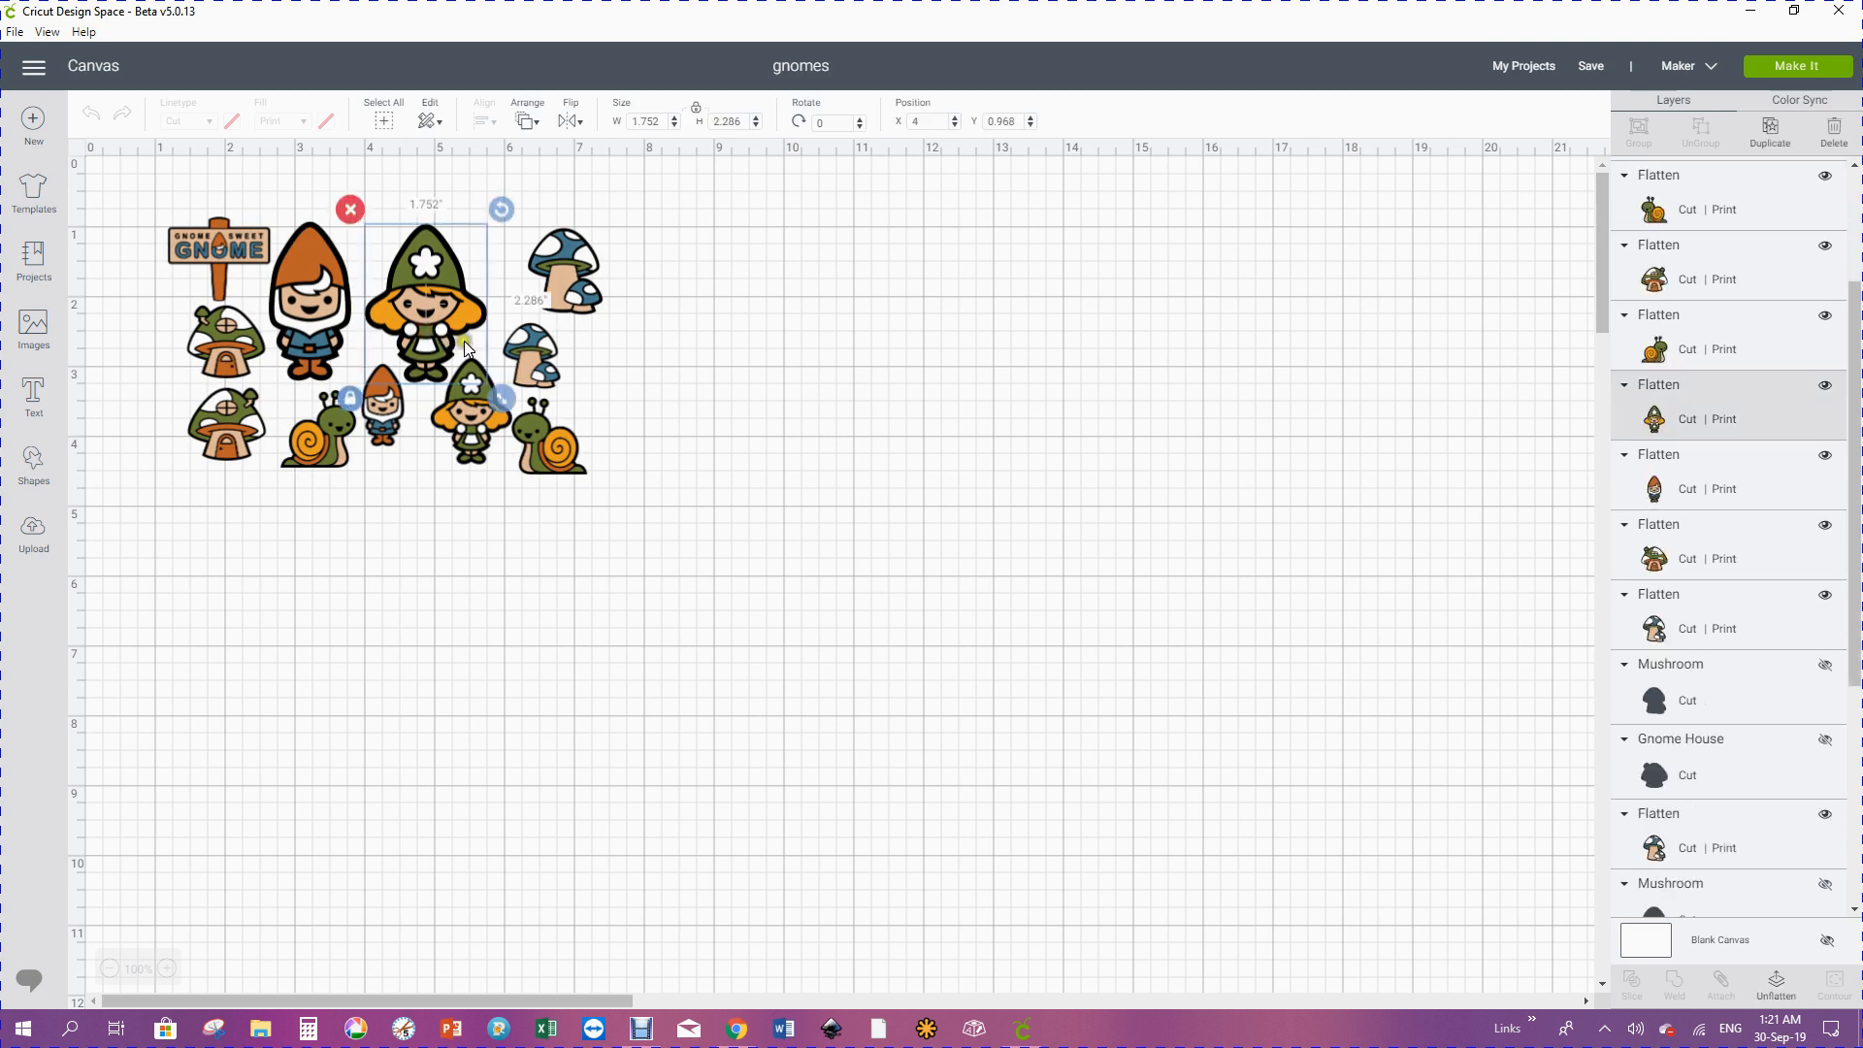
drag(404, 301, 805, 302)
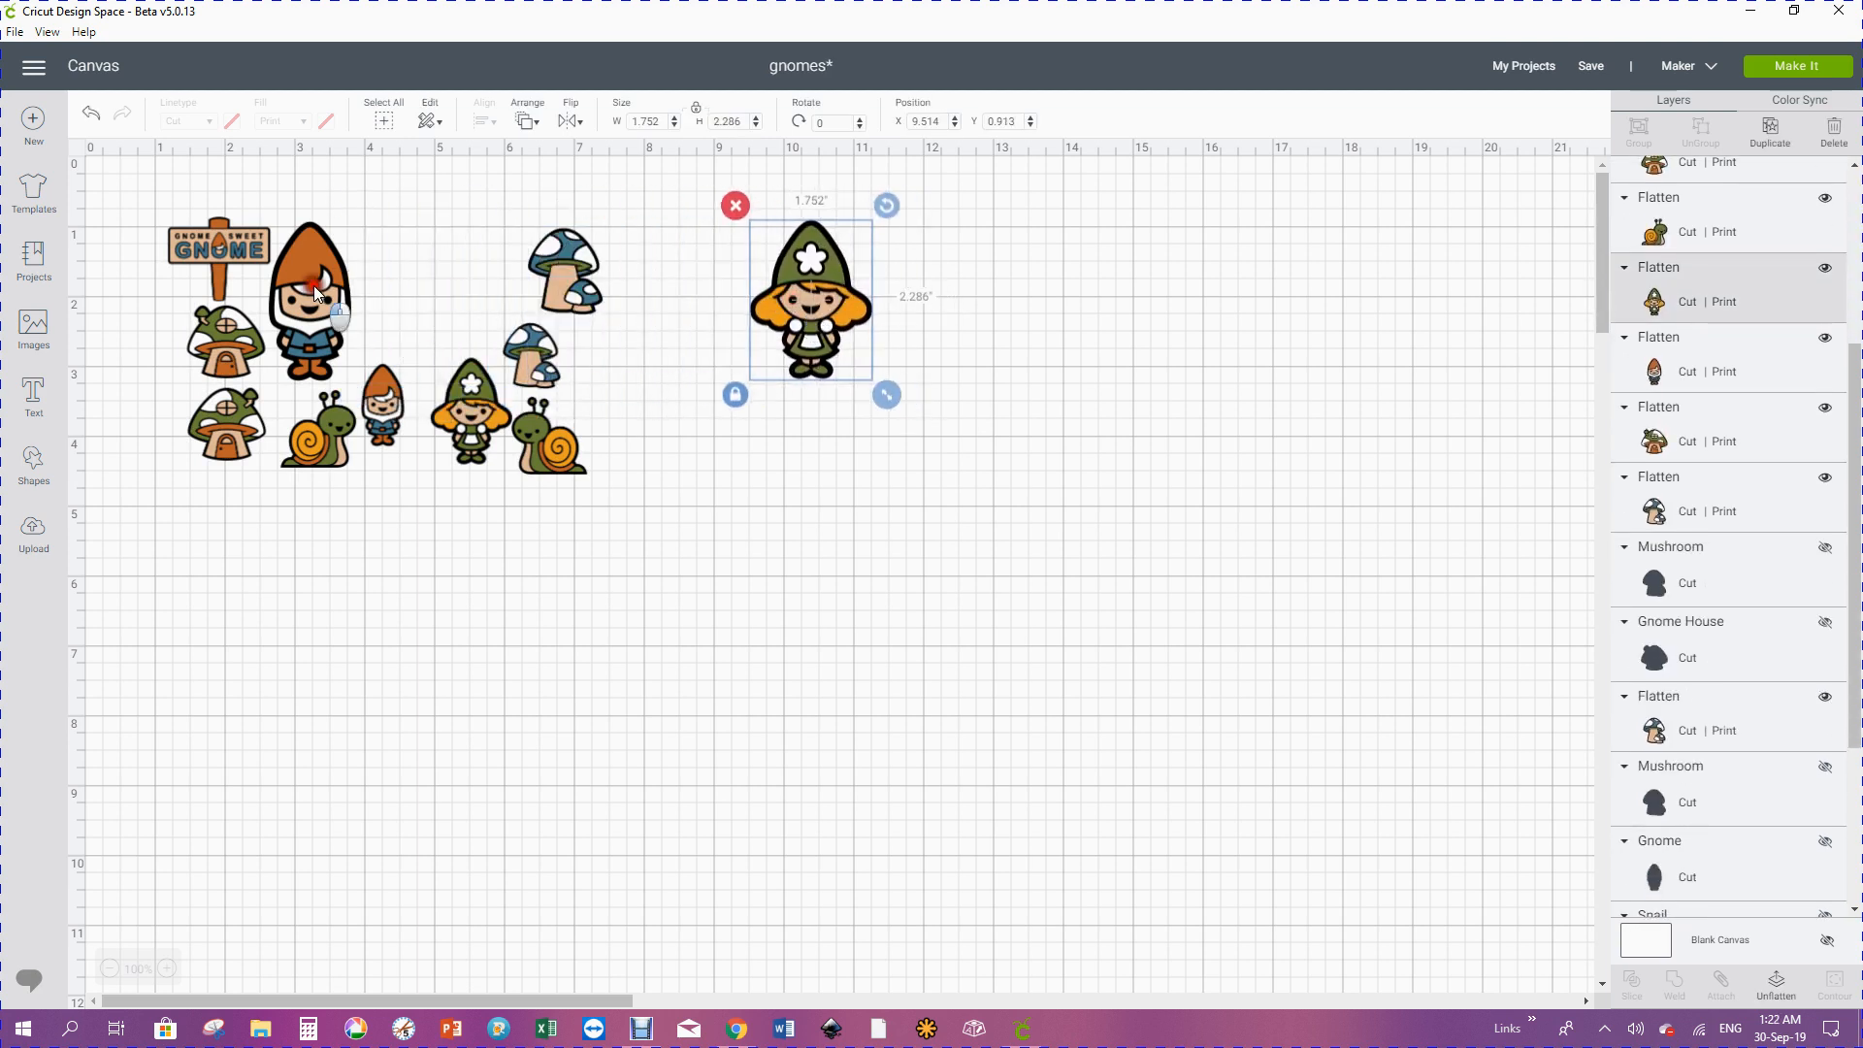
drag(312, 285, 1055, 349)
drag(543, 270, 590, 296)
drag(534, 389, 762, 509)
drag(549, 451, 885, 521)
drag(741, 476, 695, 476)
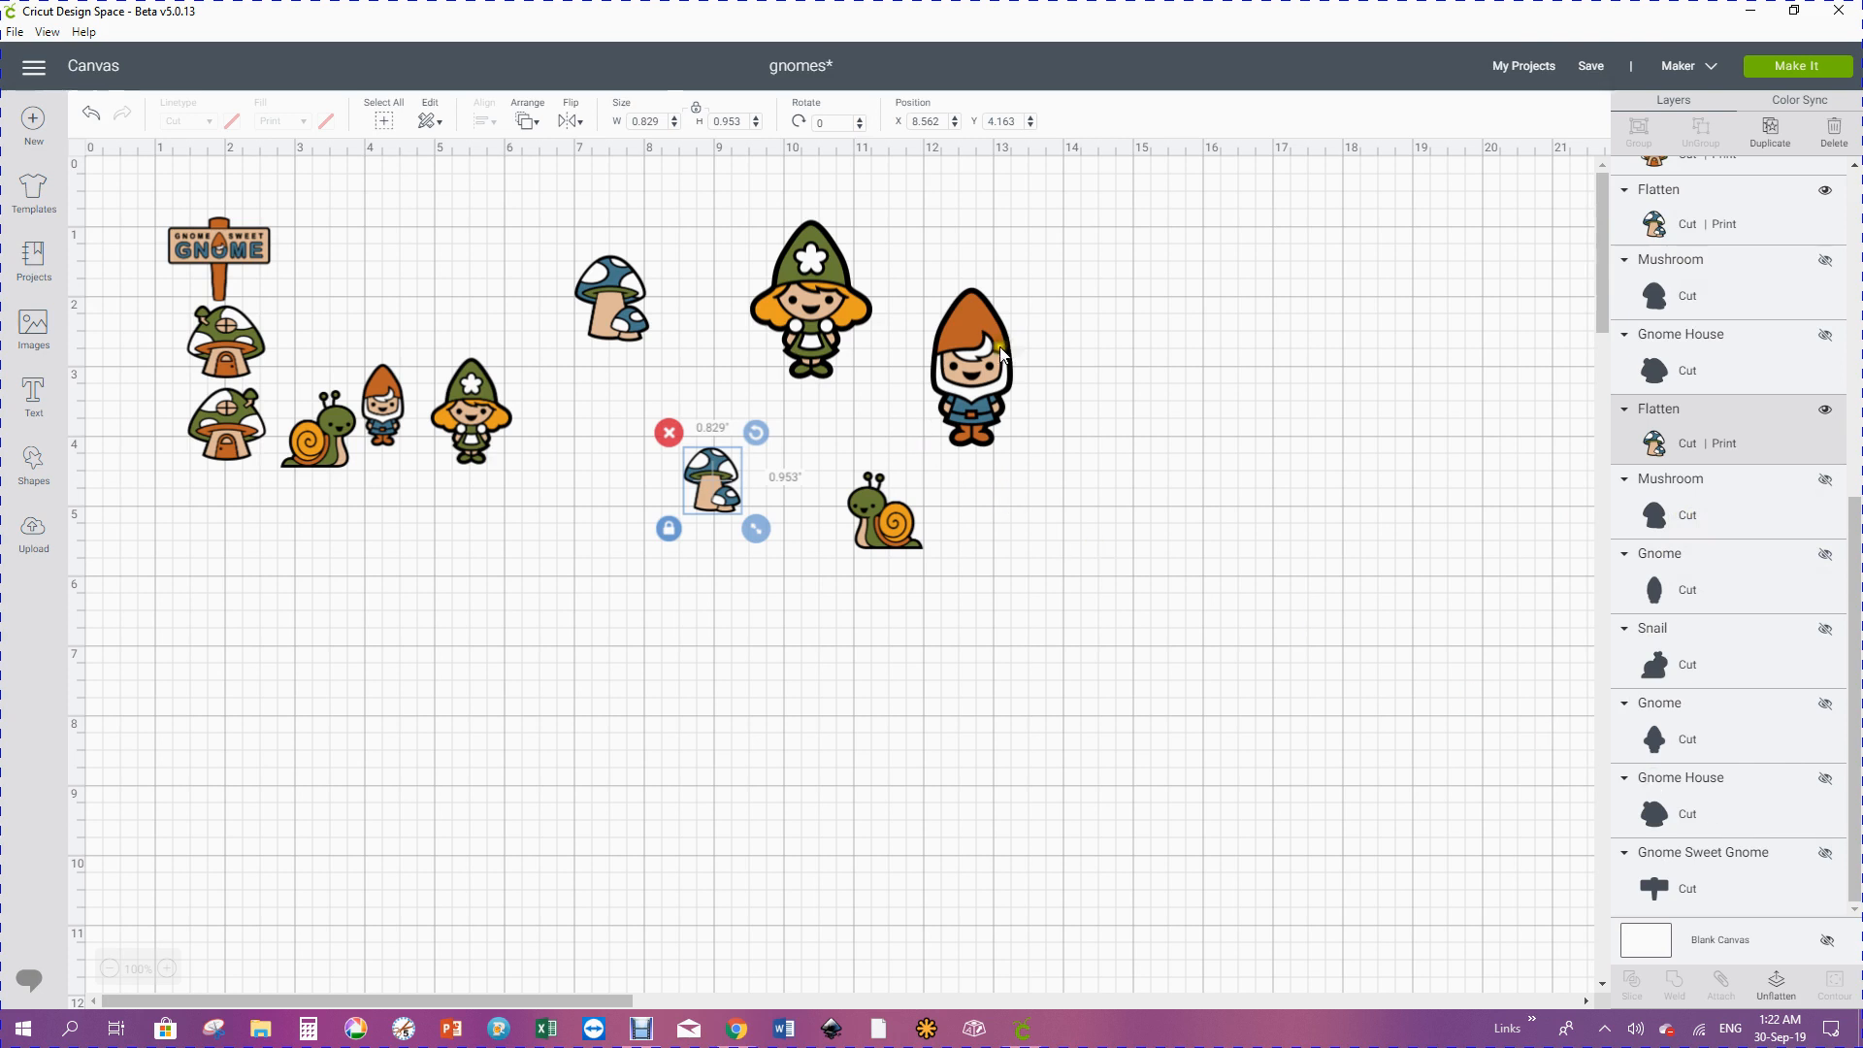
click(973, 365)
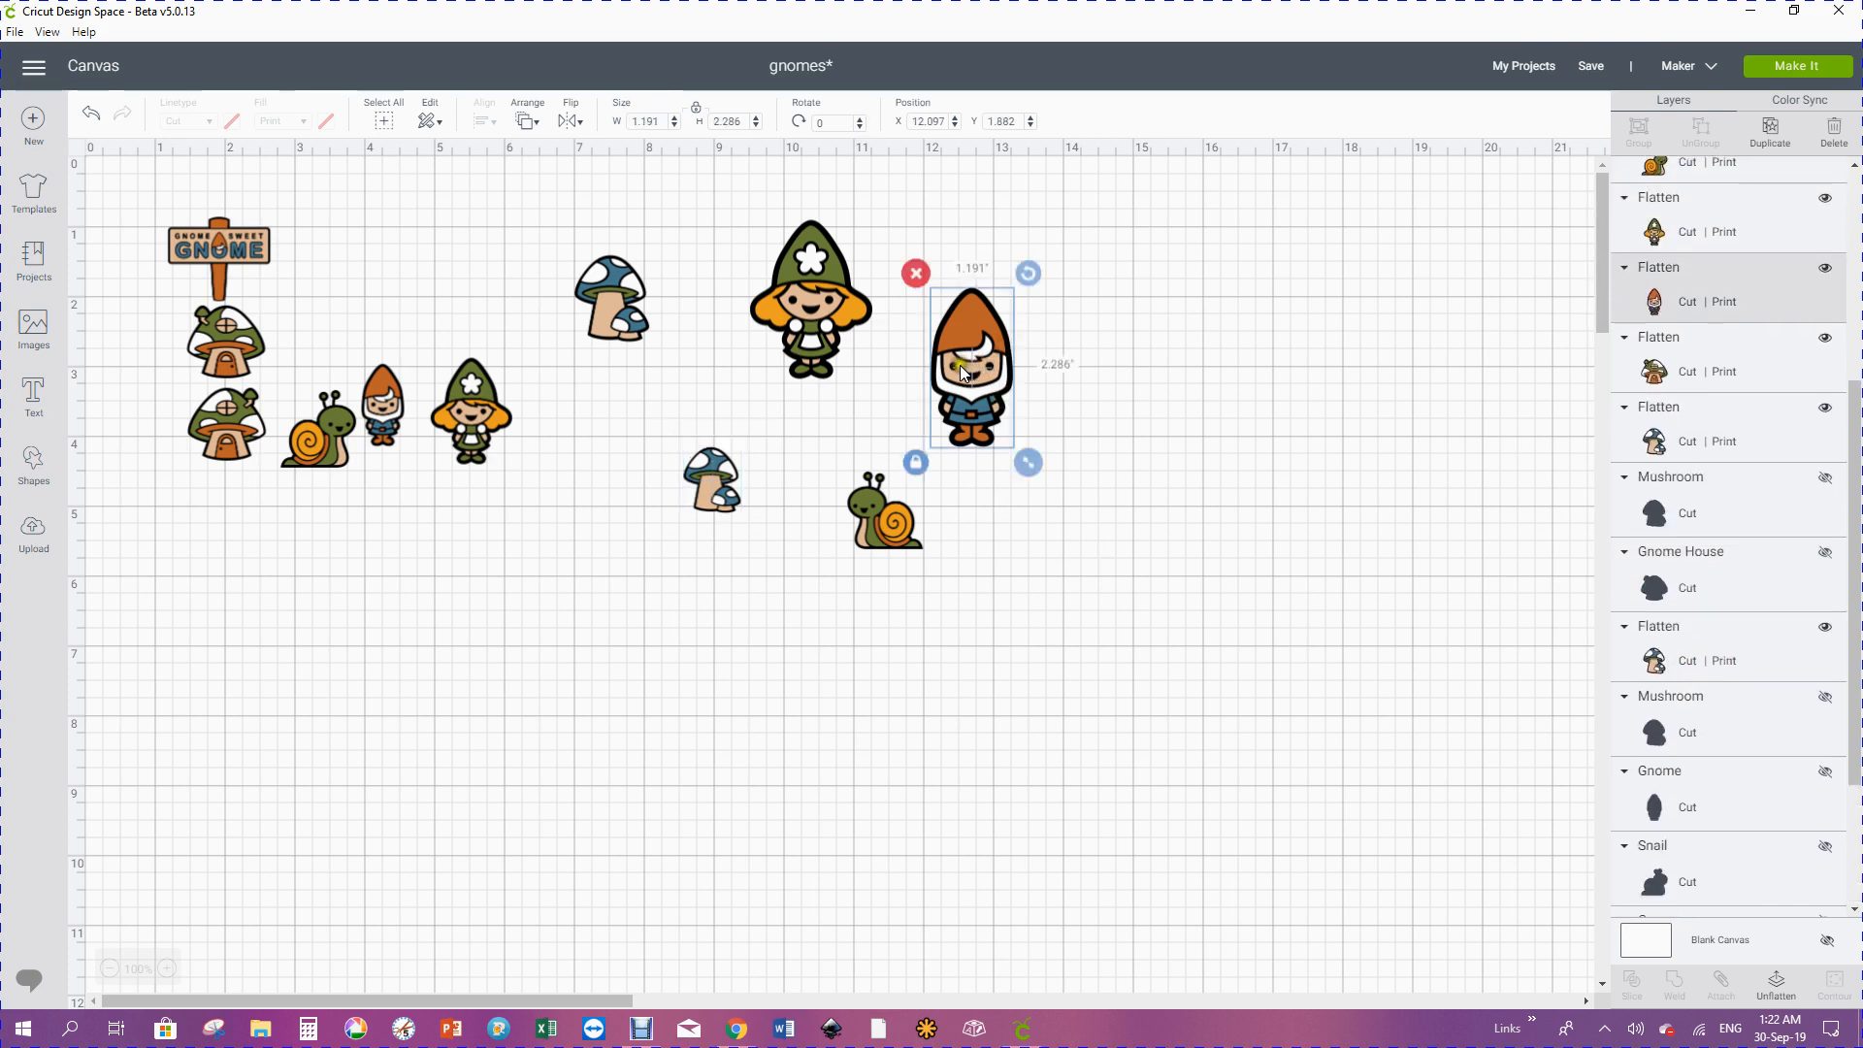
click(978, 357)
drag(978, 358, 1070, 370)
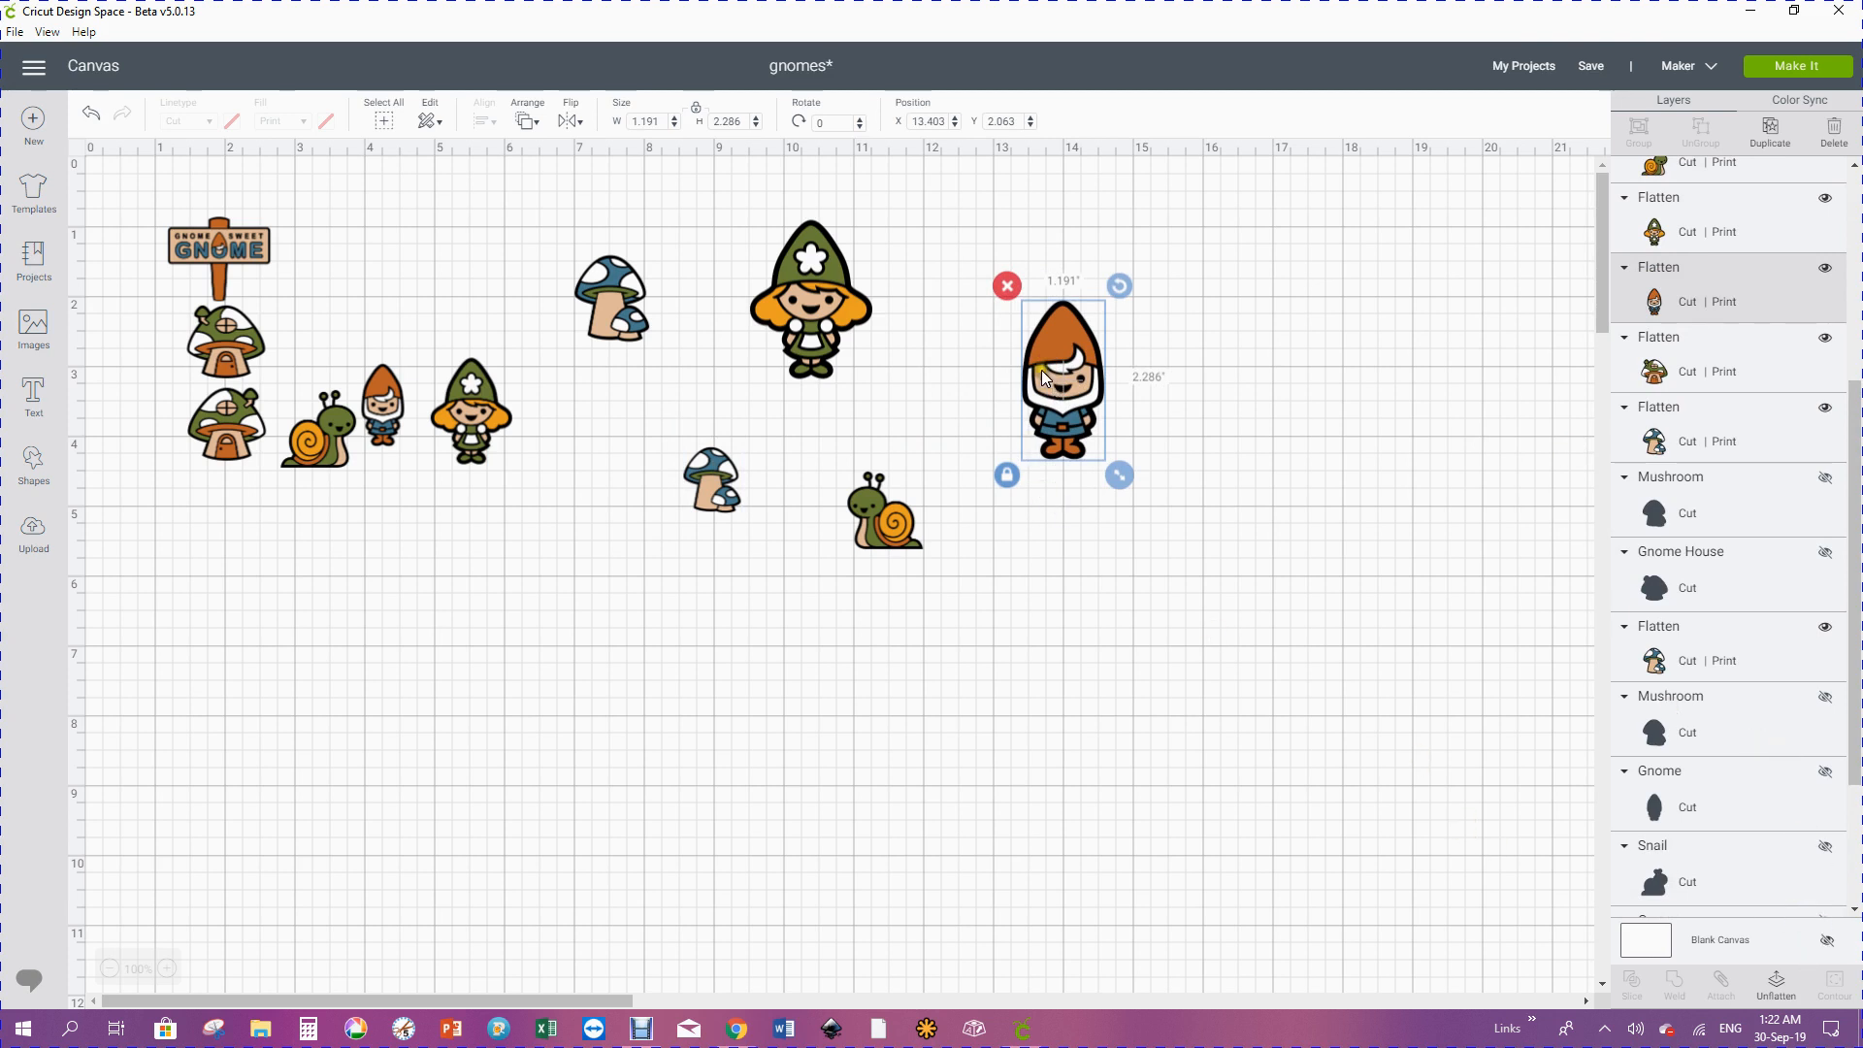
- Unflatten the large bearded gnome and ungroup it into separate colour layers
click(1774, 982)
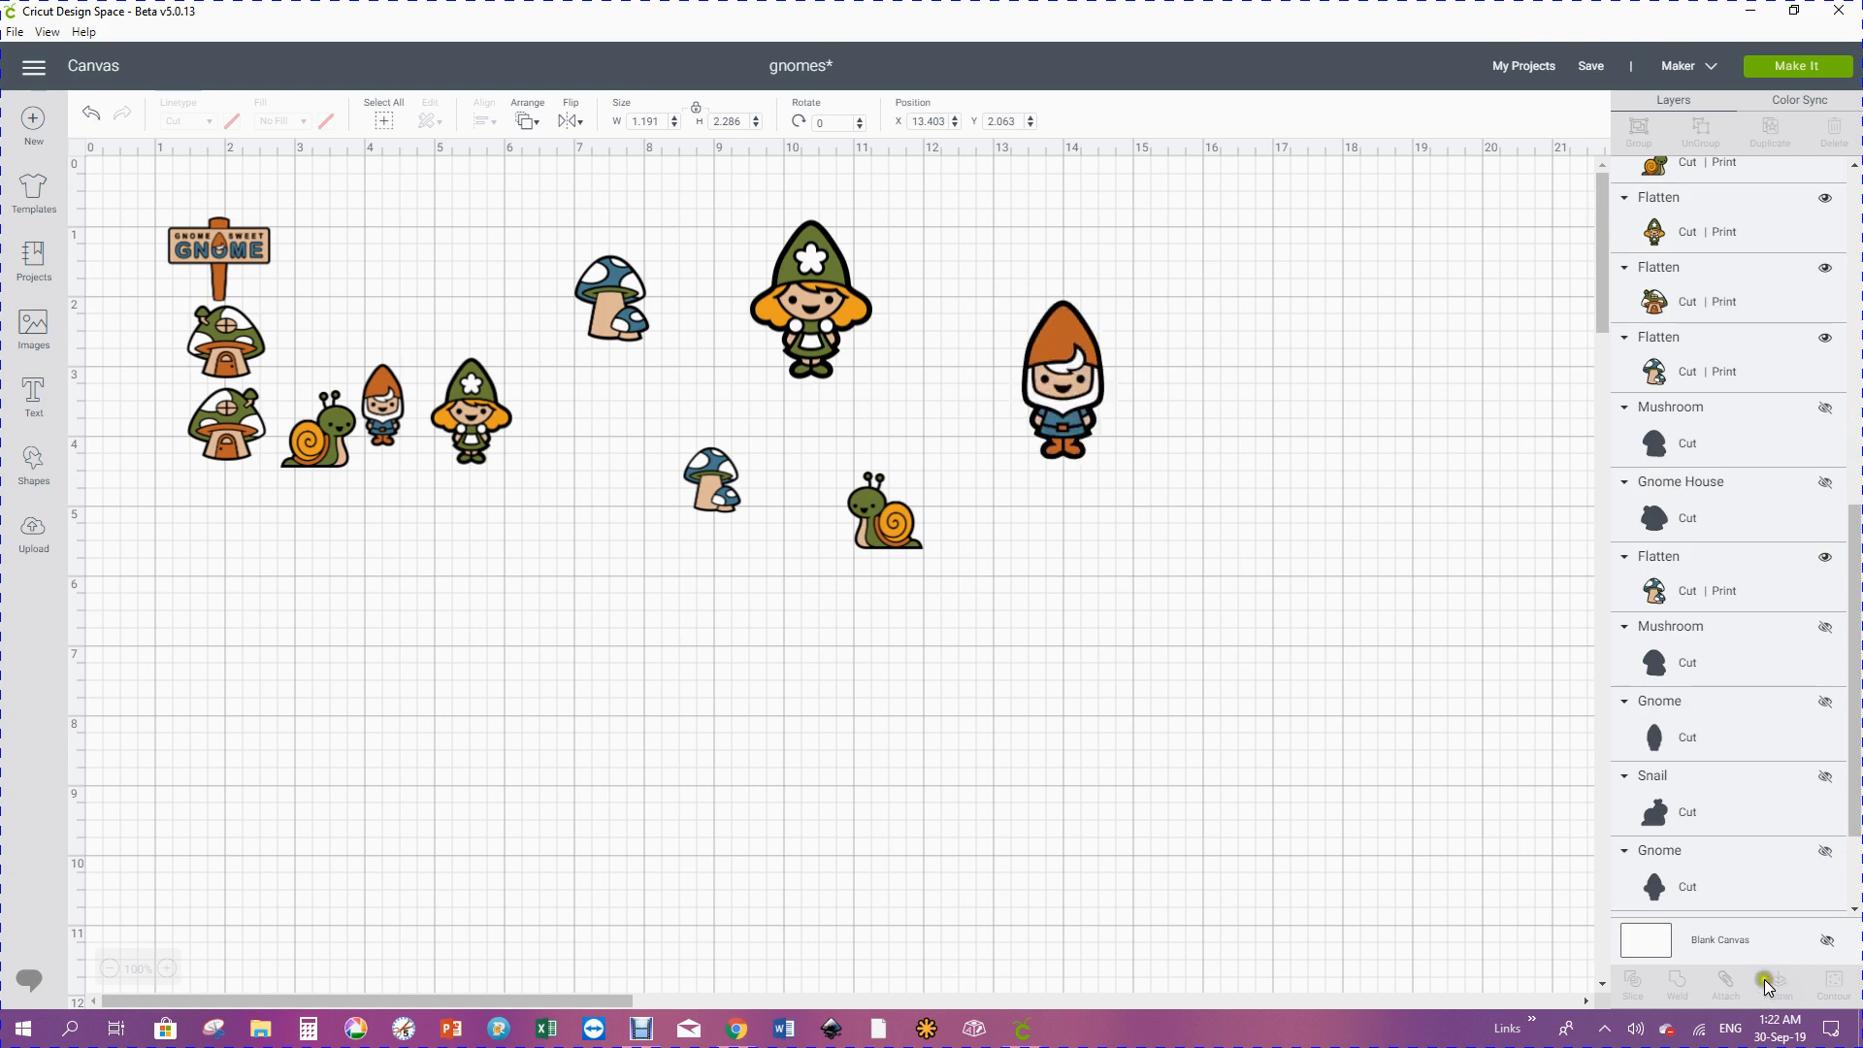
click(1051, 342)
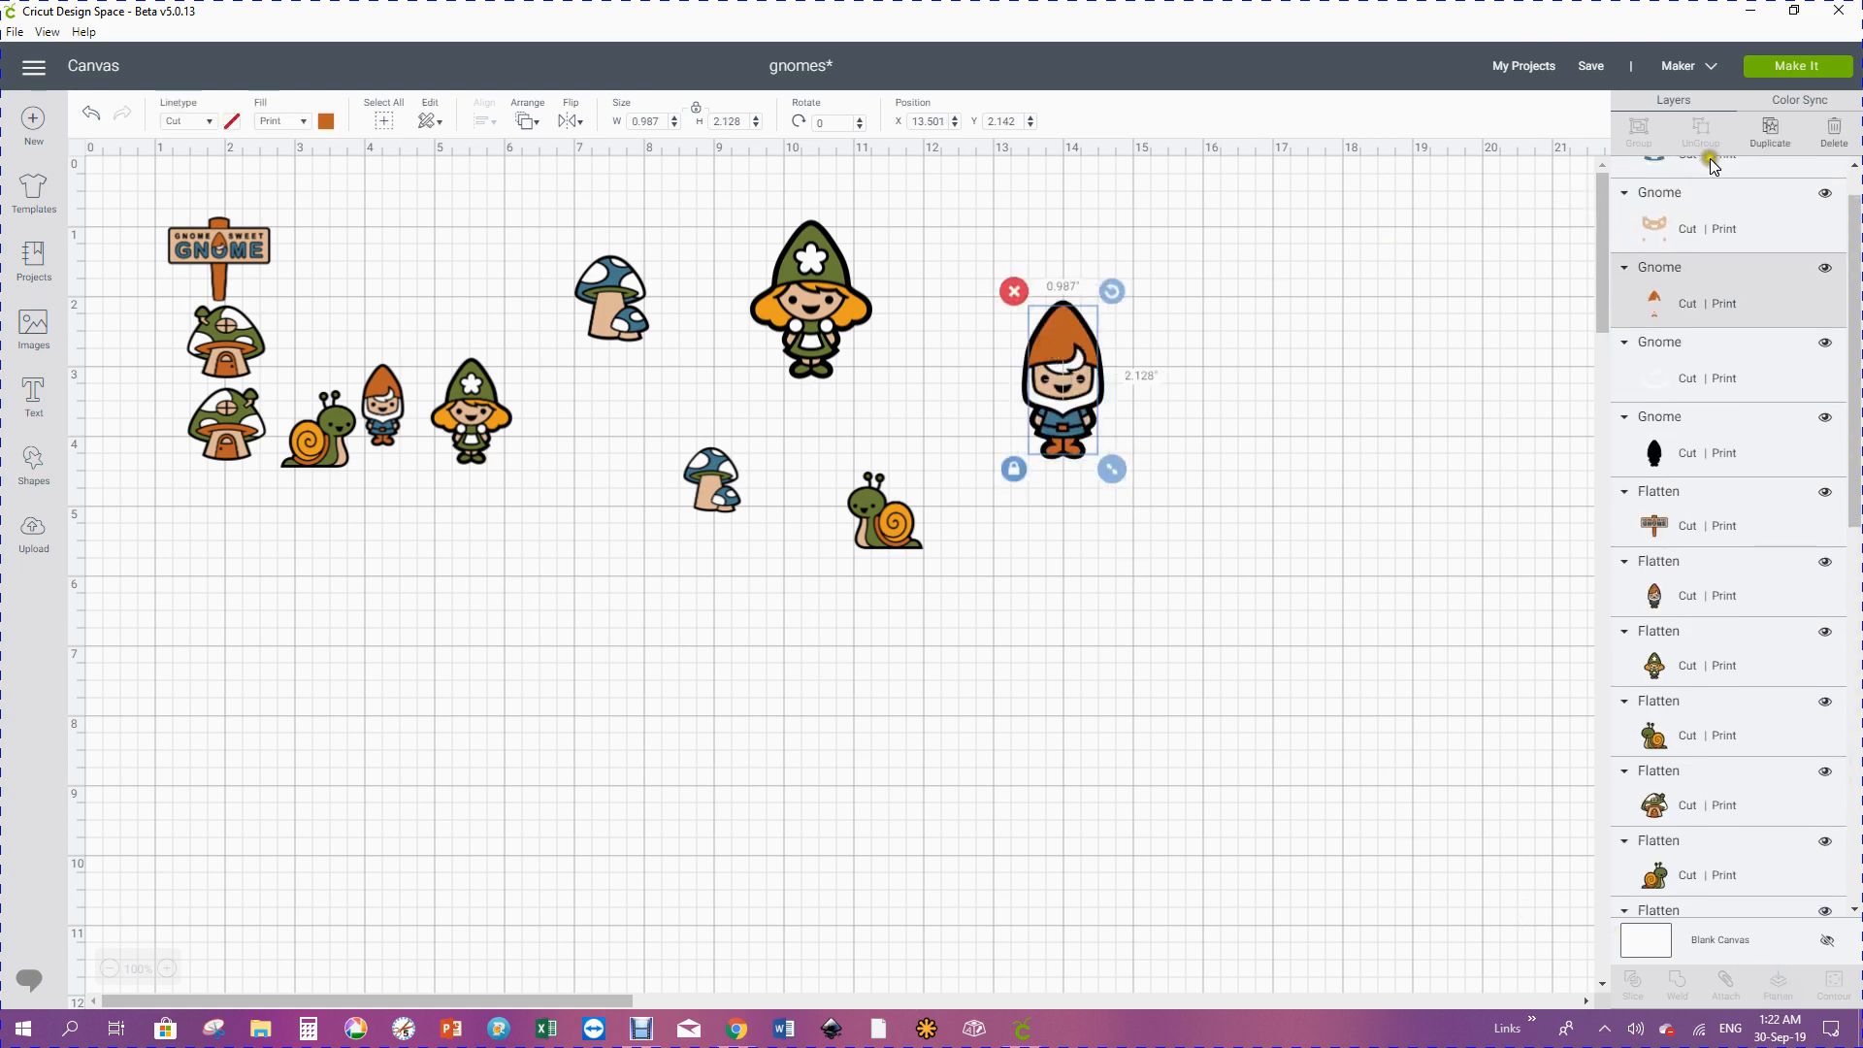
scroll(1759, 311, up, 1)
scroll(1754, 293, up, 1)
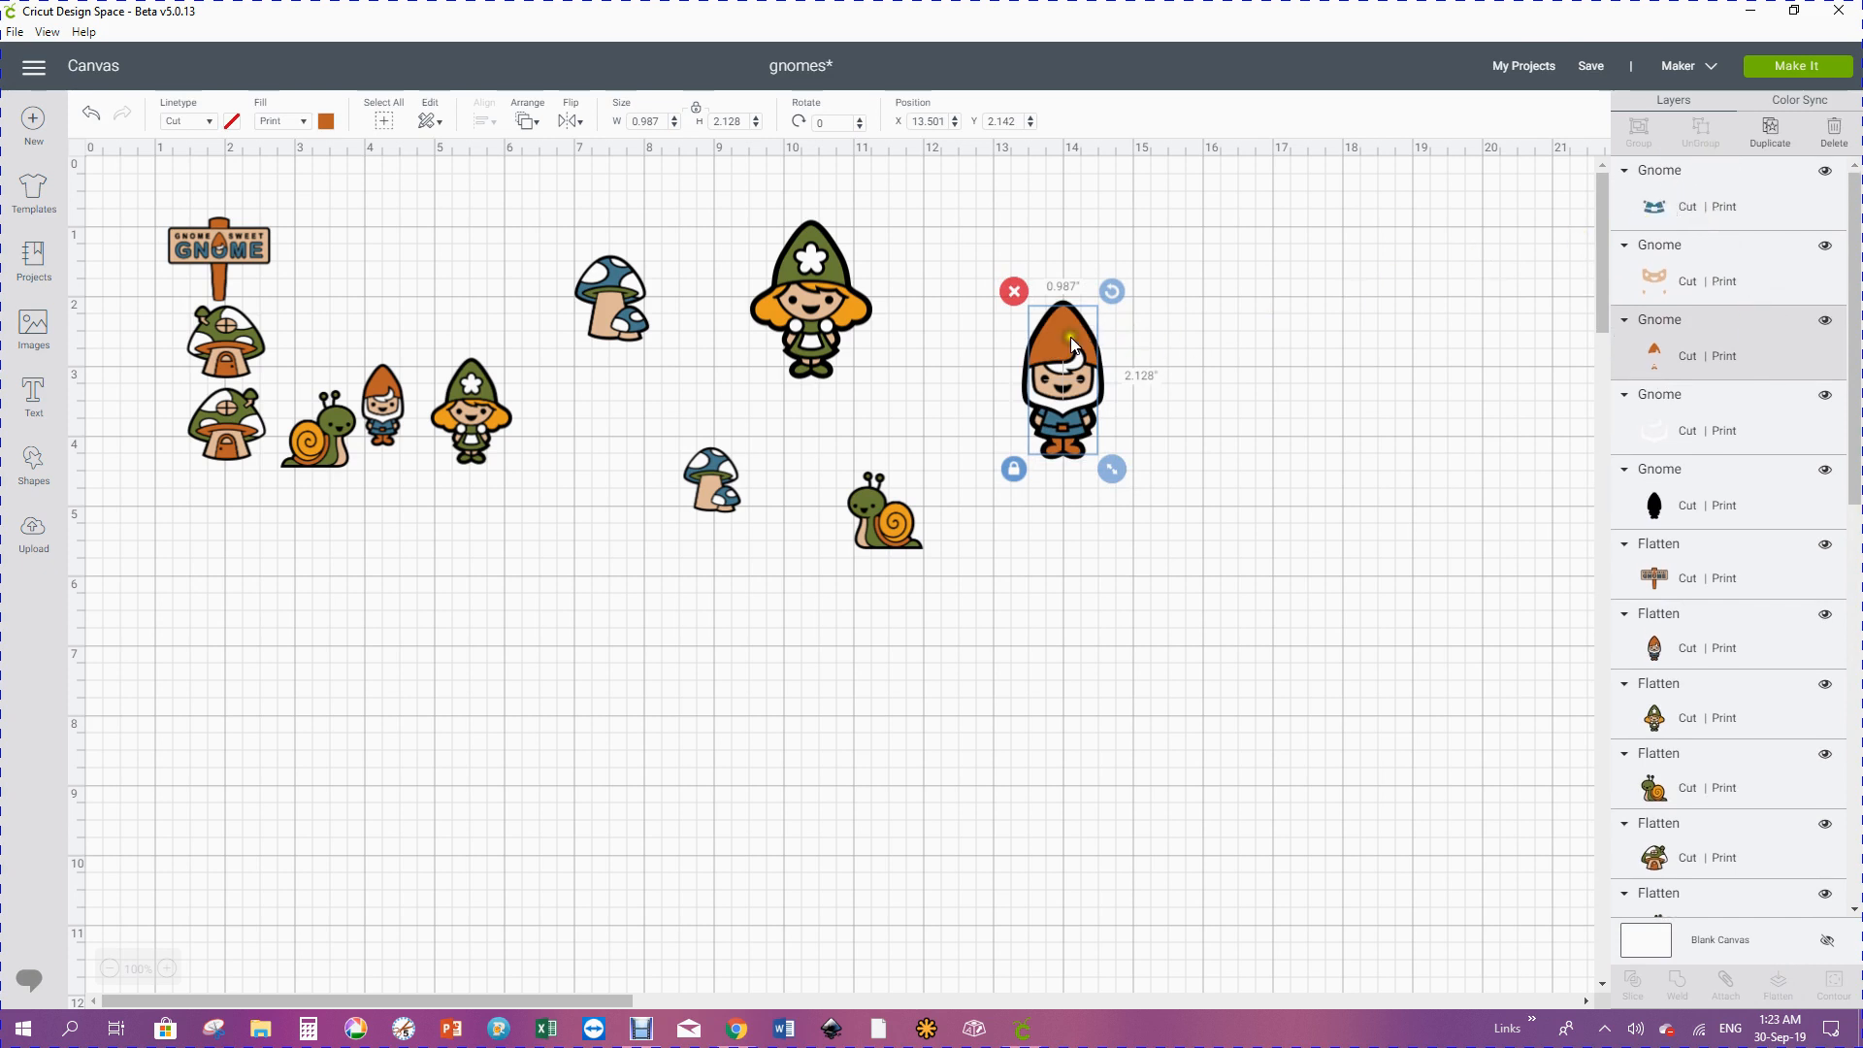
- Pull the bearded gnome's orange, skin, white, blue and black layers apart on the canvas
drag(1085, 319, 1262, 287)
drag(1080, 363, 1095, 299)
drag(1063, 432, 1091, 461)
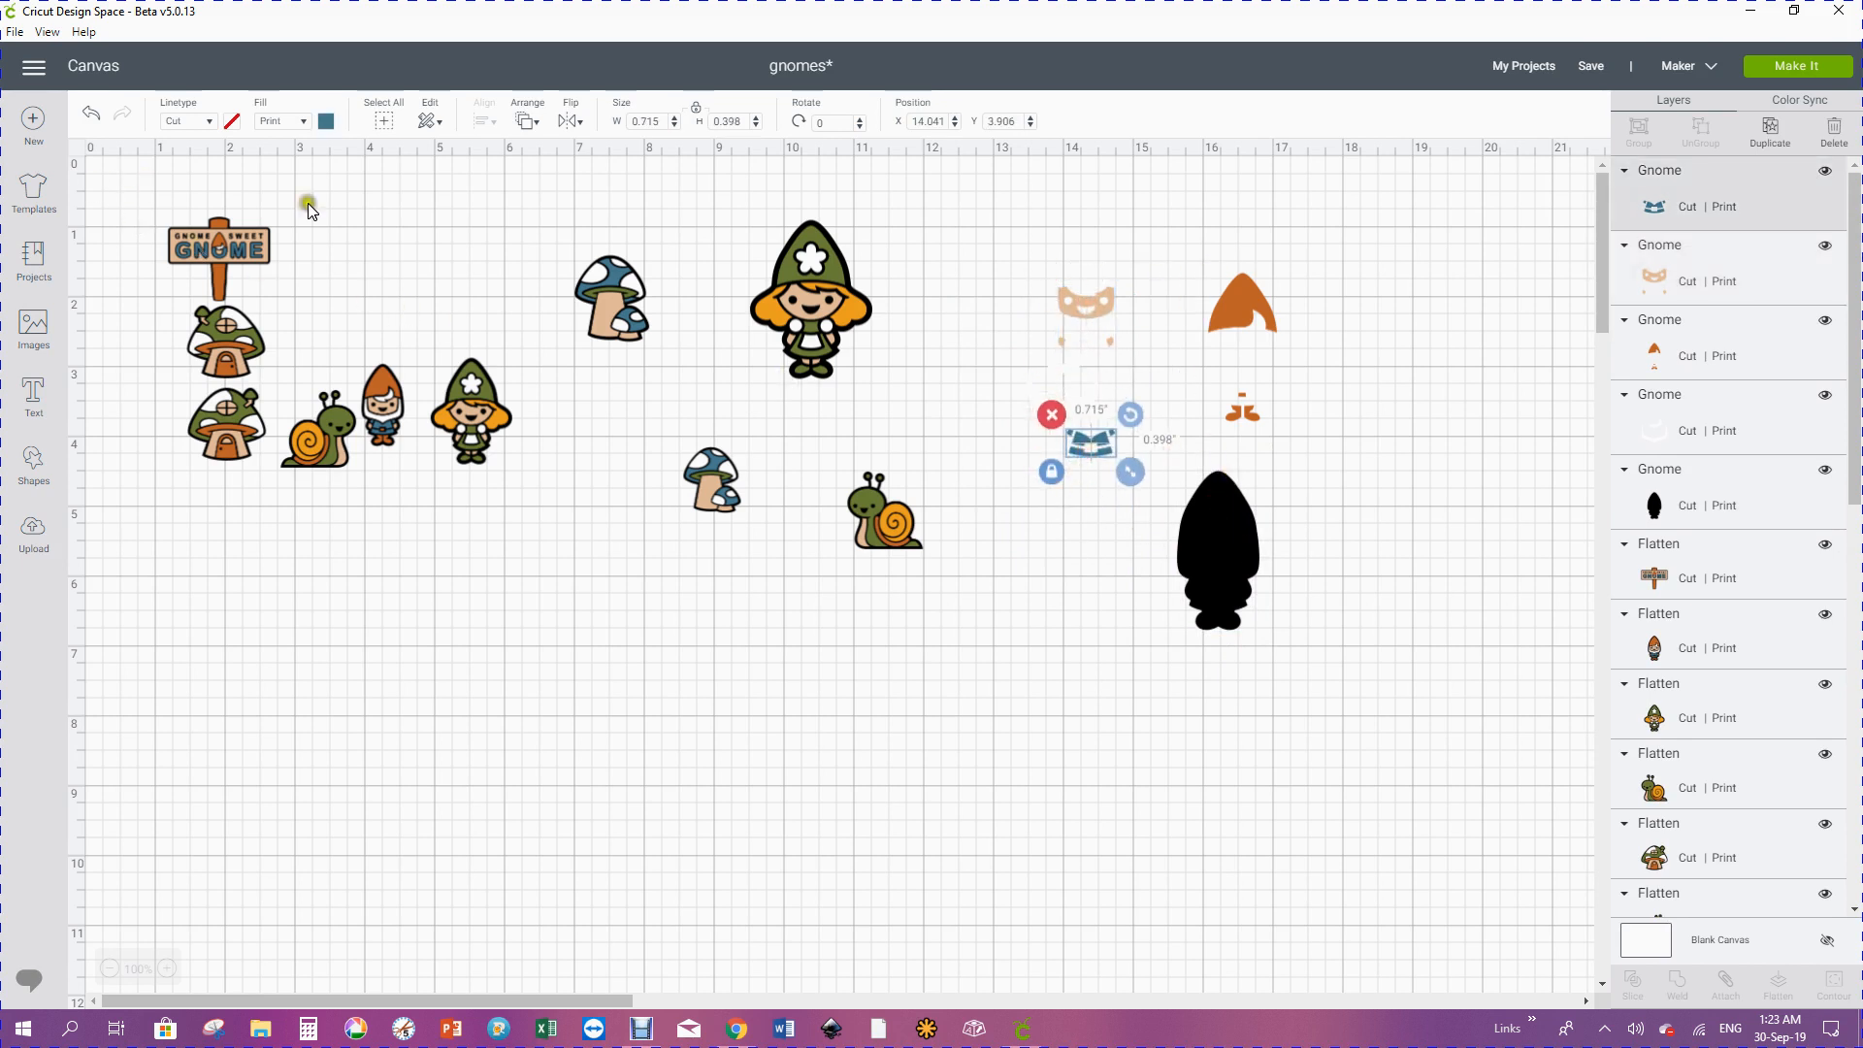
- Reassemble the gnome by placing the black silhouette behind the orange hat layer and adding the face and blue jacket layers
drag(1207, 538, 1230, 349)
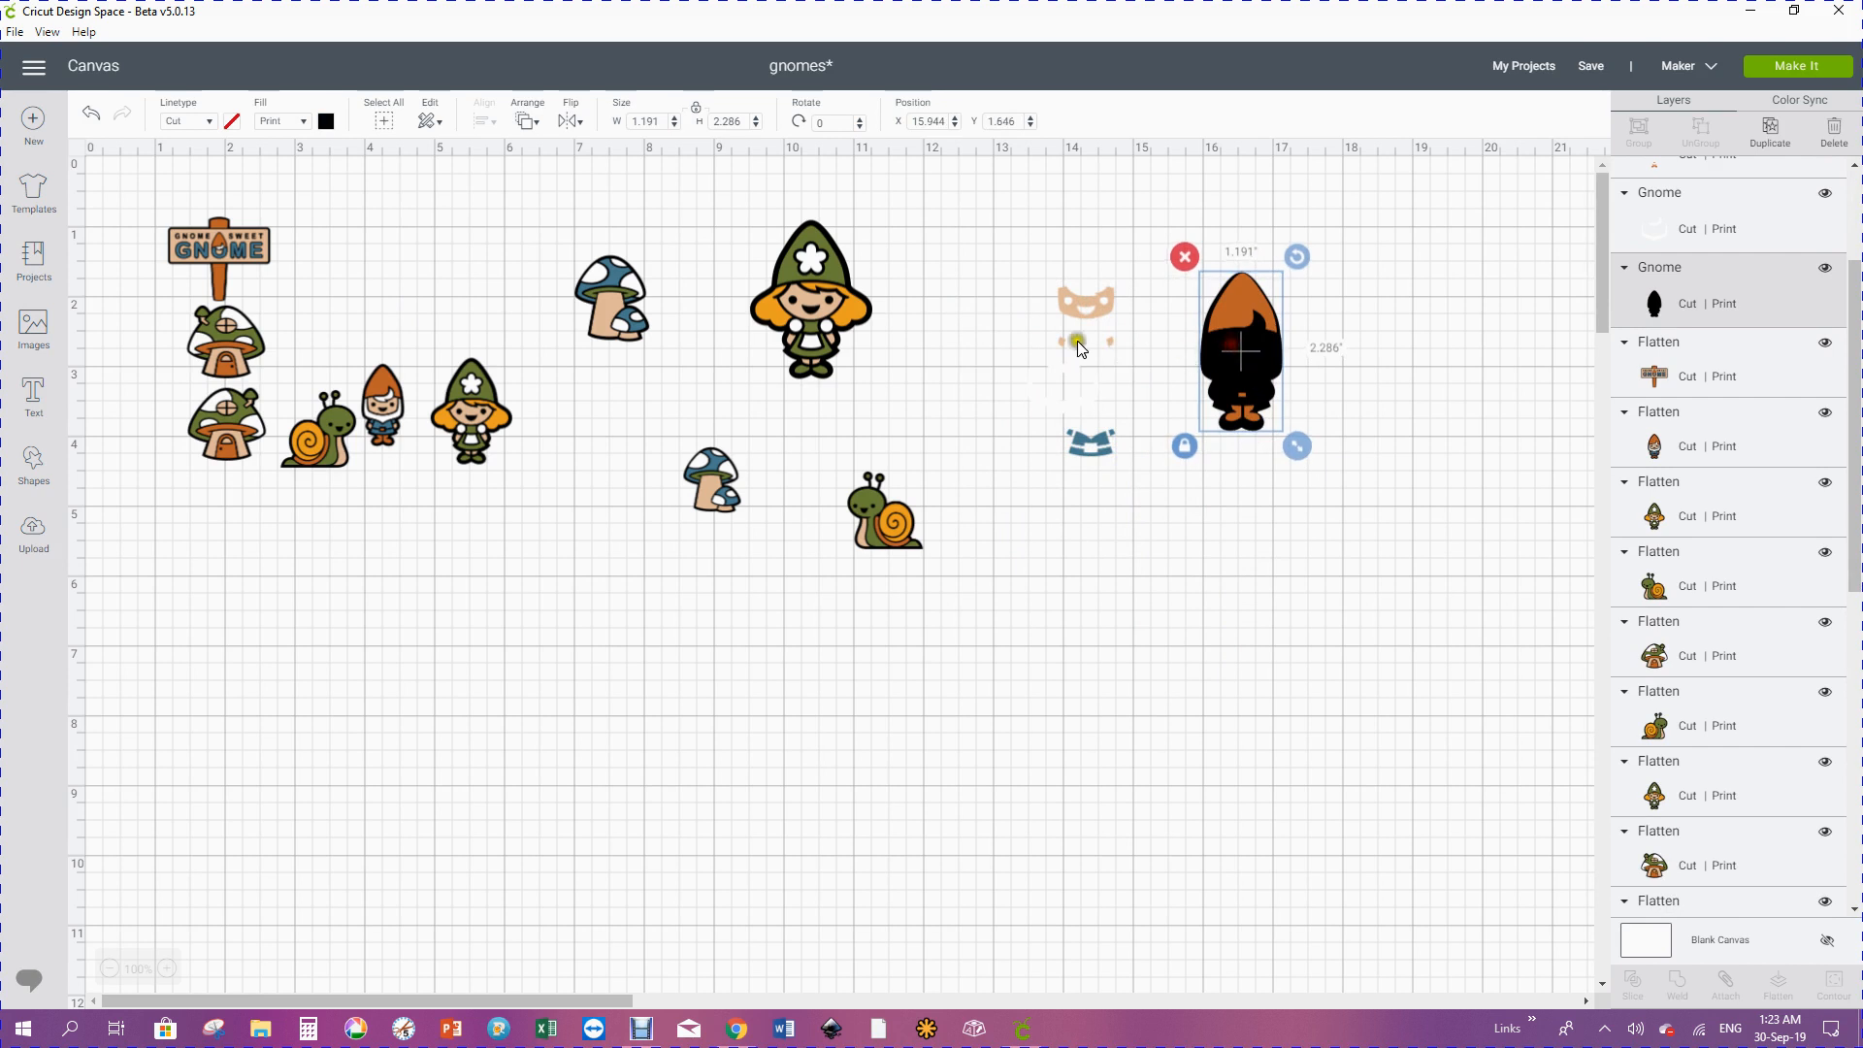
drag(1067, 304, 1226, 360)
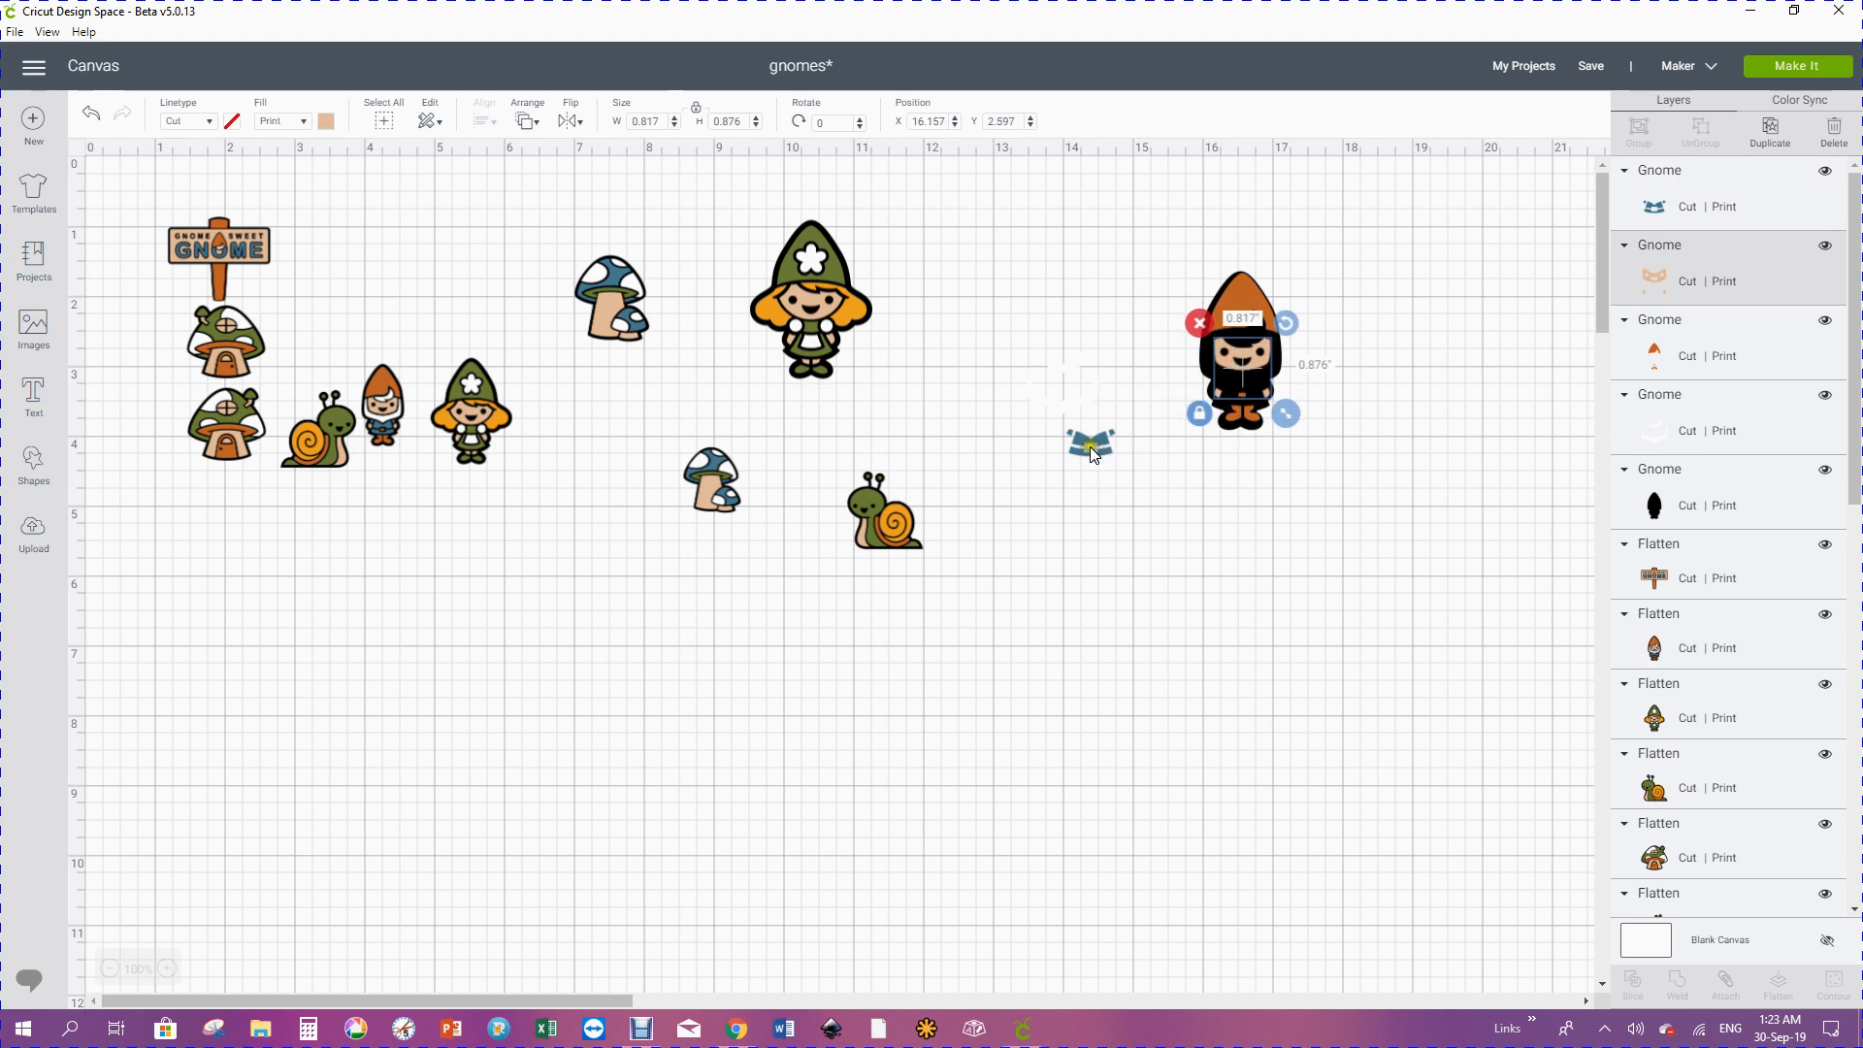
drag(1093, 448, 1223, 387)
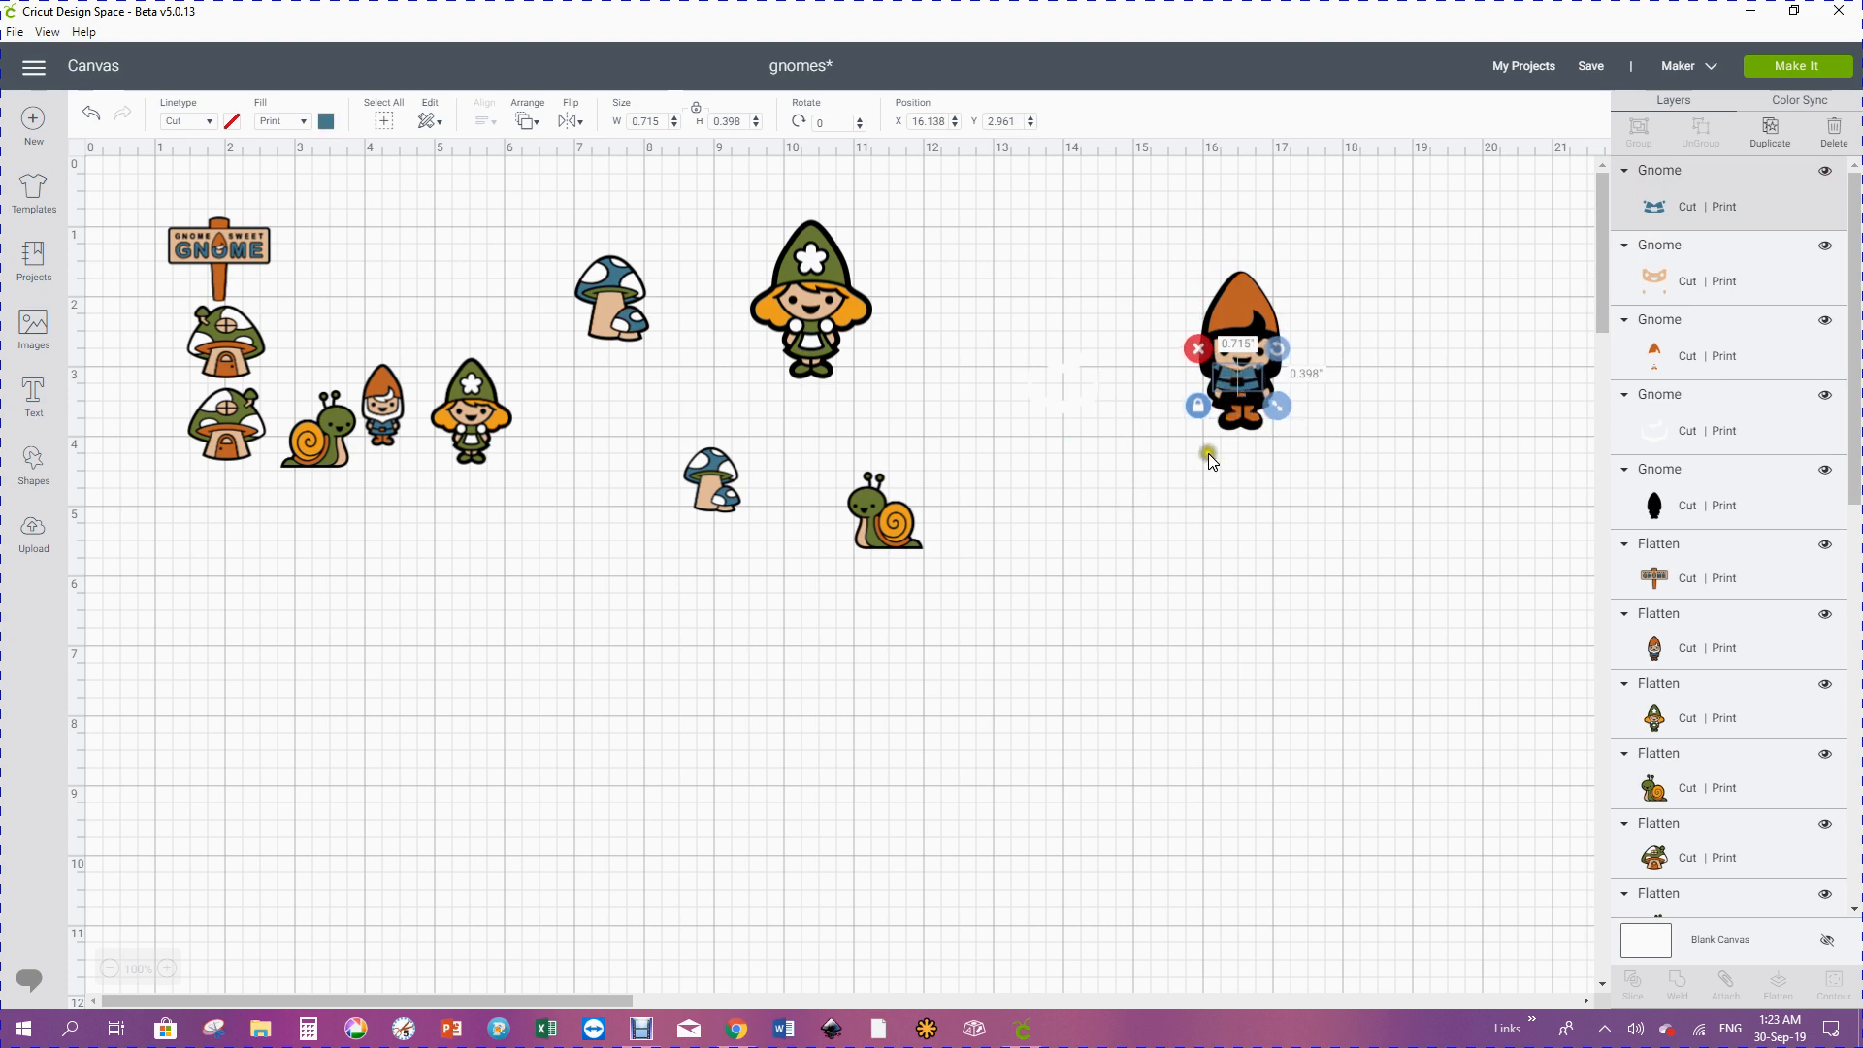
- Try moving the orange hat layer and black silhouette away from the face and jacket, and undo the silhouette's move
click(1124, 296)
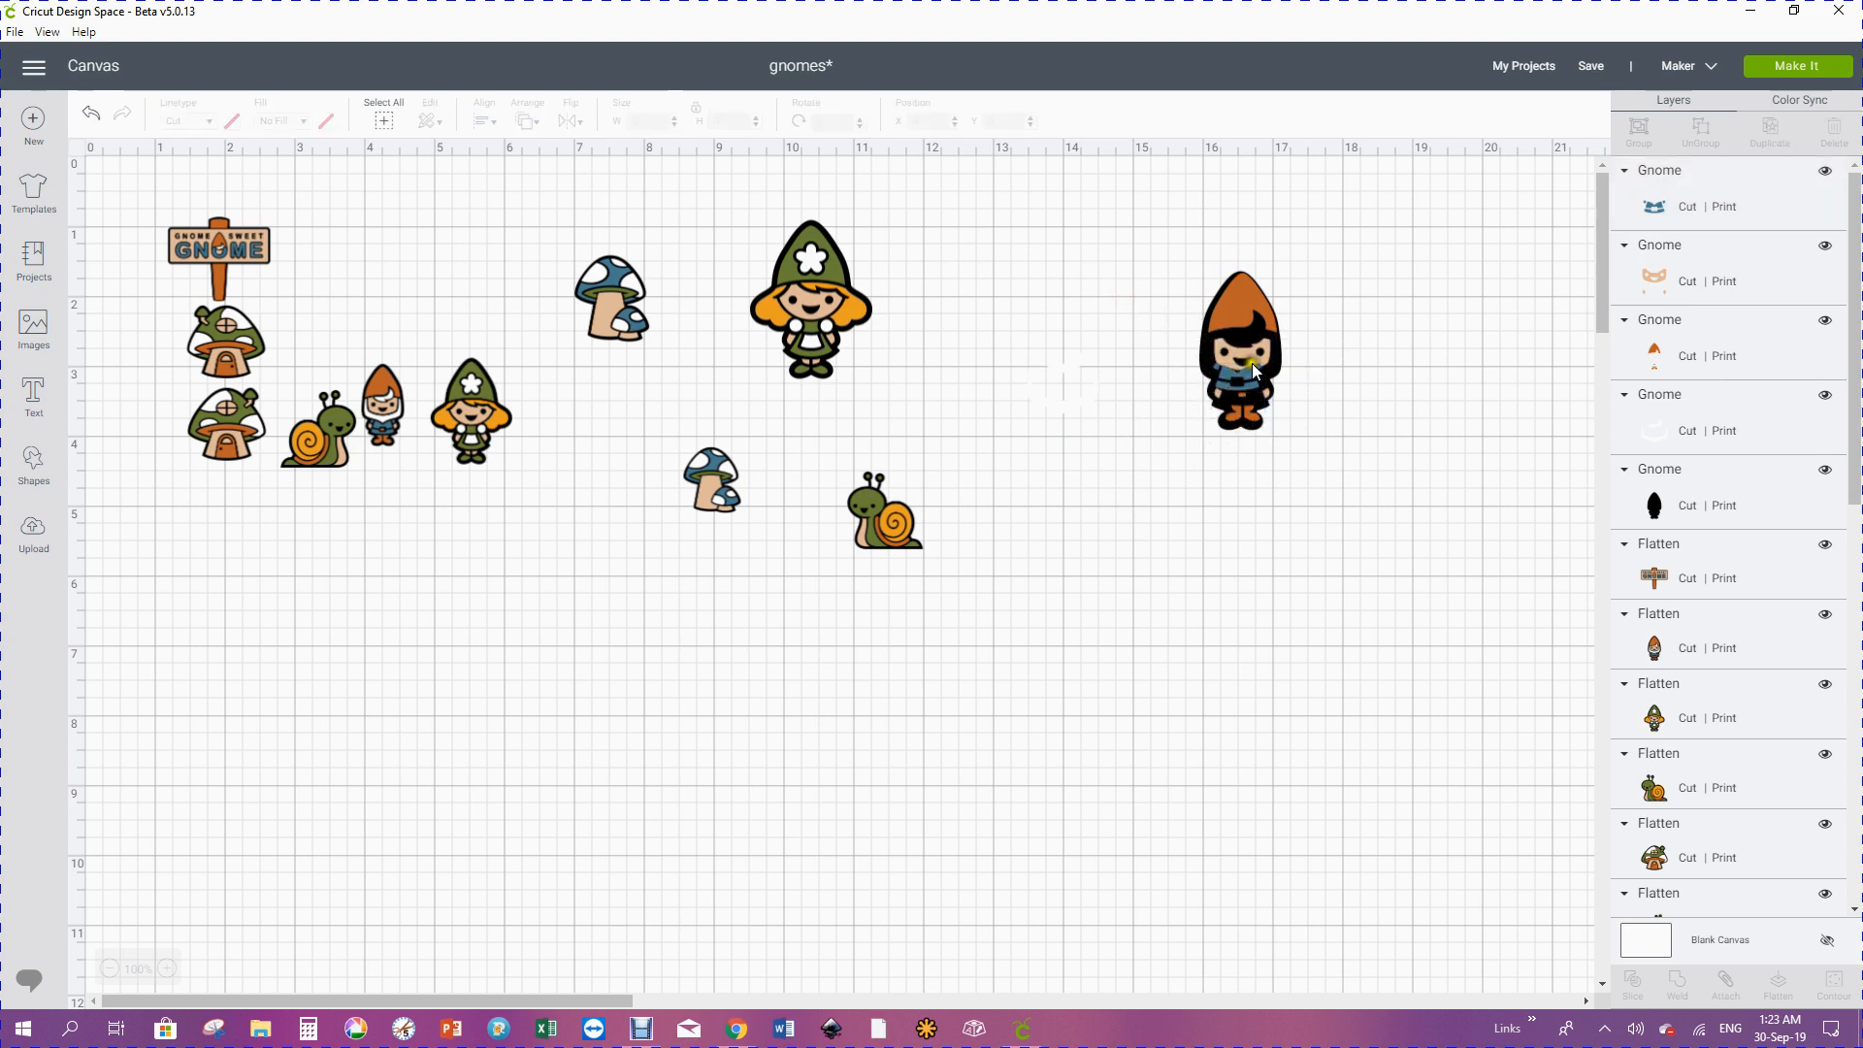
click(1242, 303)
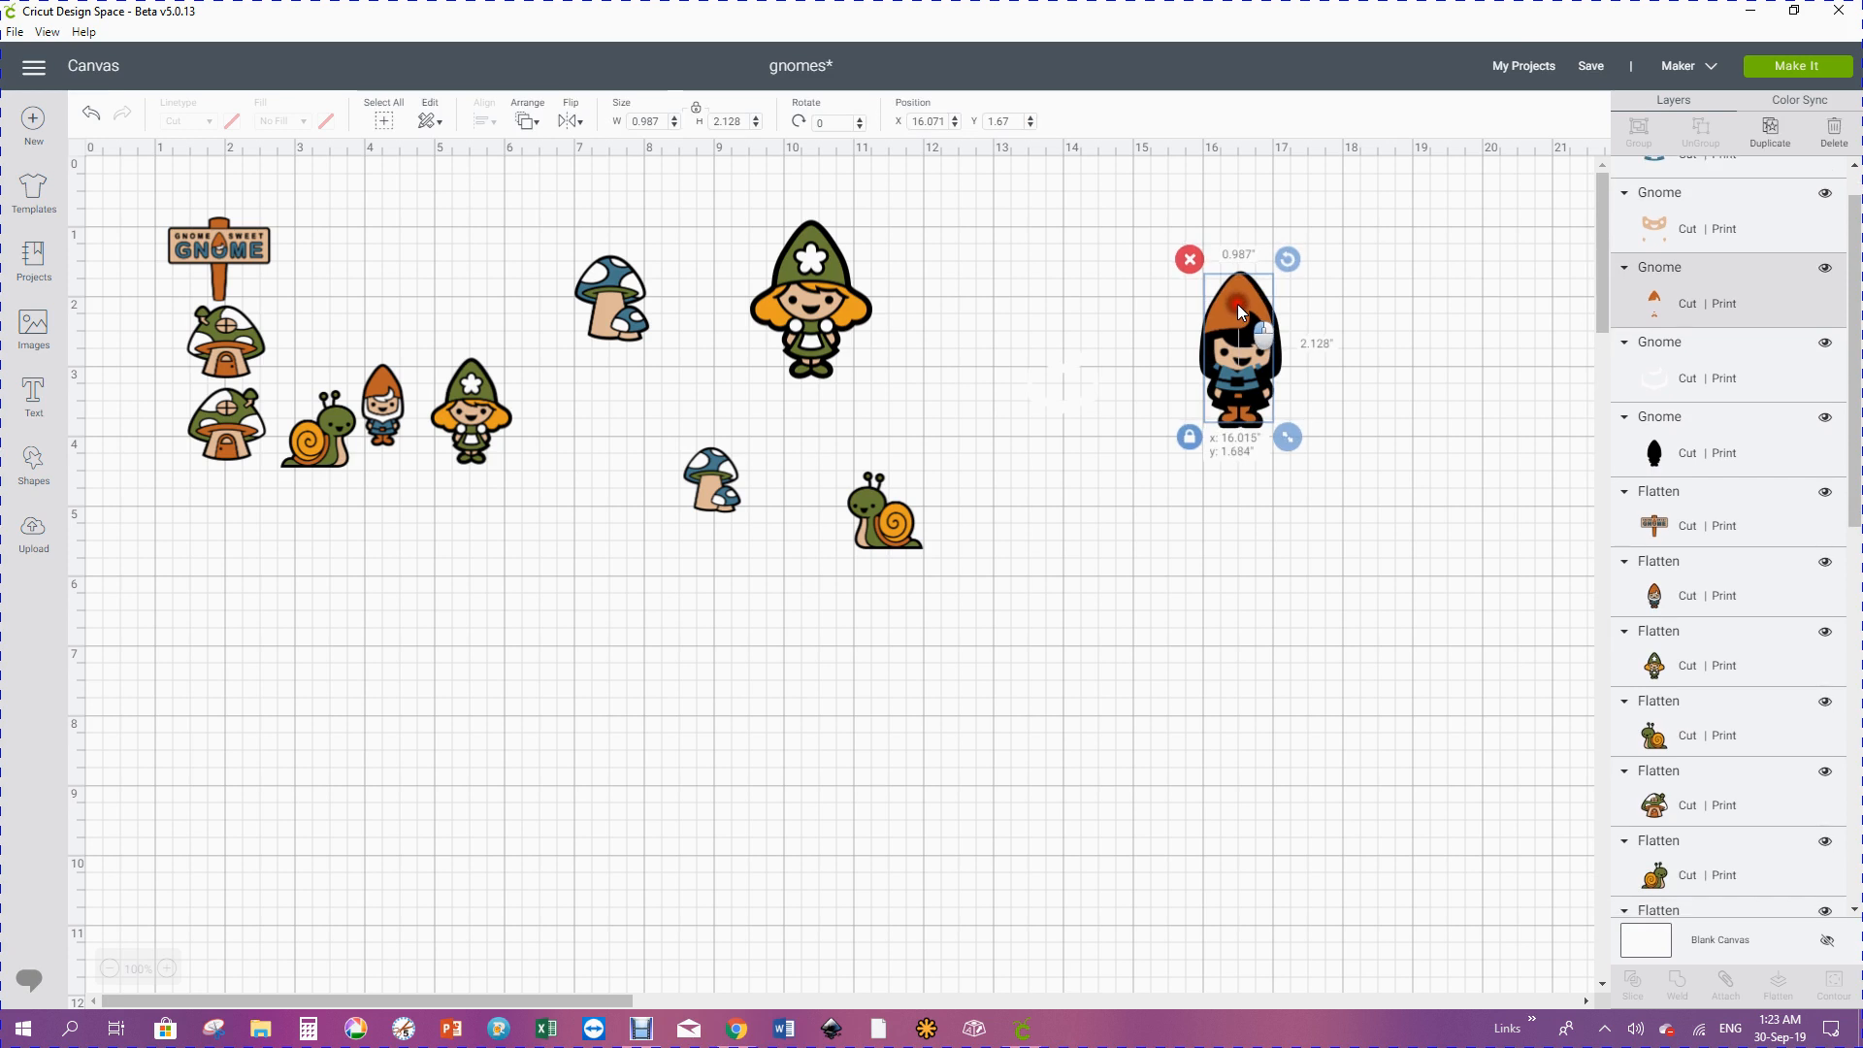
mouse_move(1240, 381)
mouse_down()
mouse_move(1245, 419)
mouse_move(1245, 394)
mouse_up()
drag(1245, 323, 1059, 317)
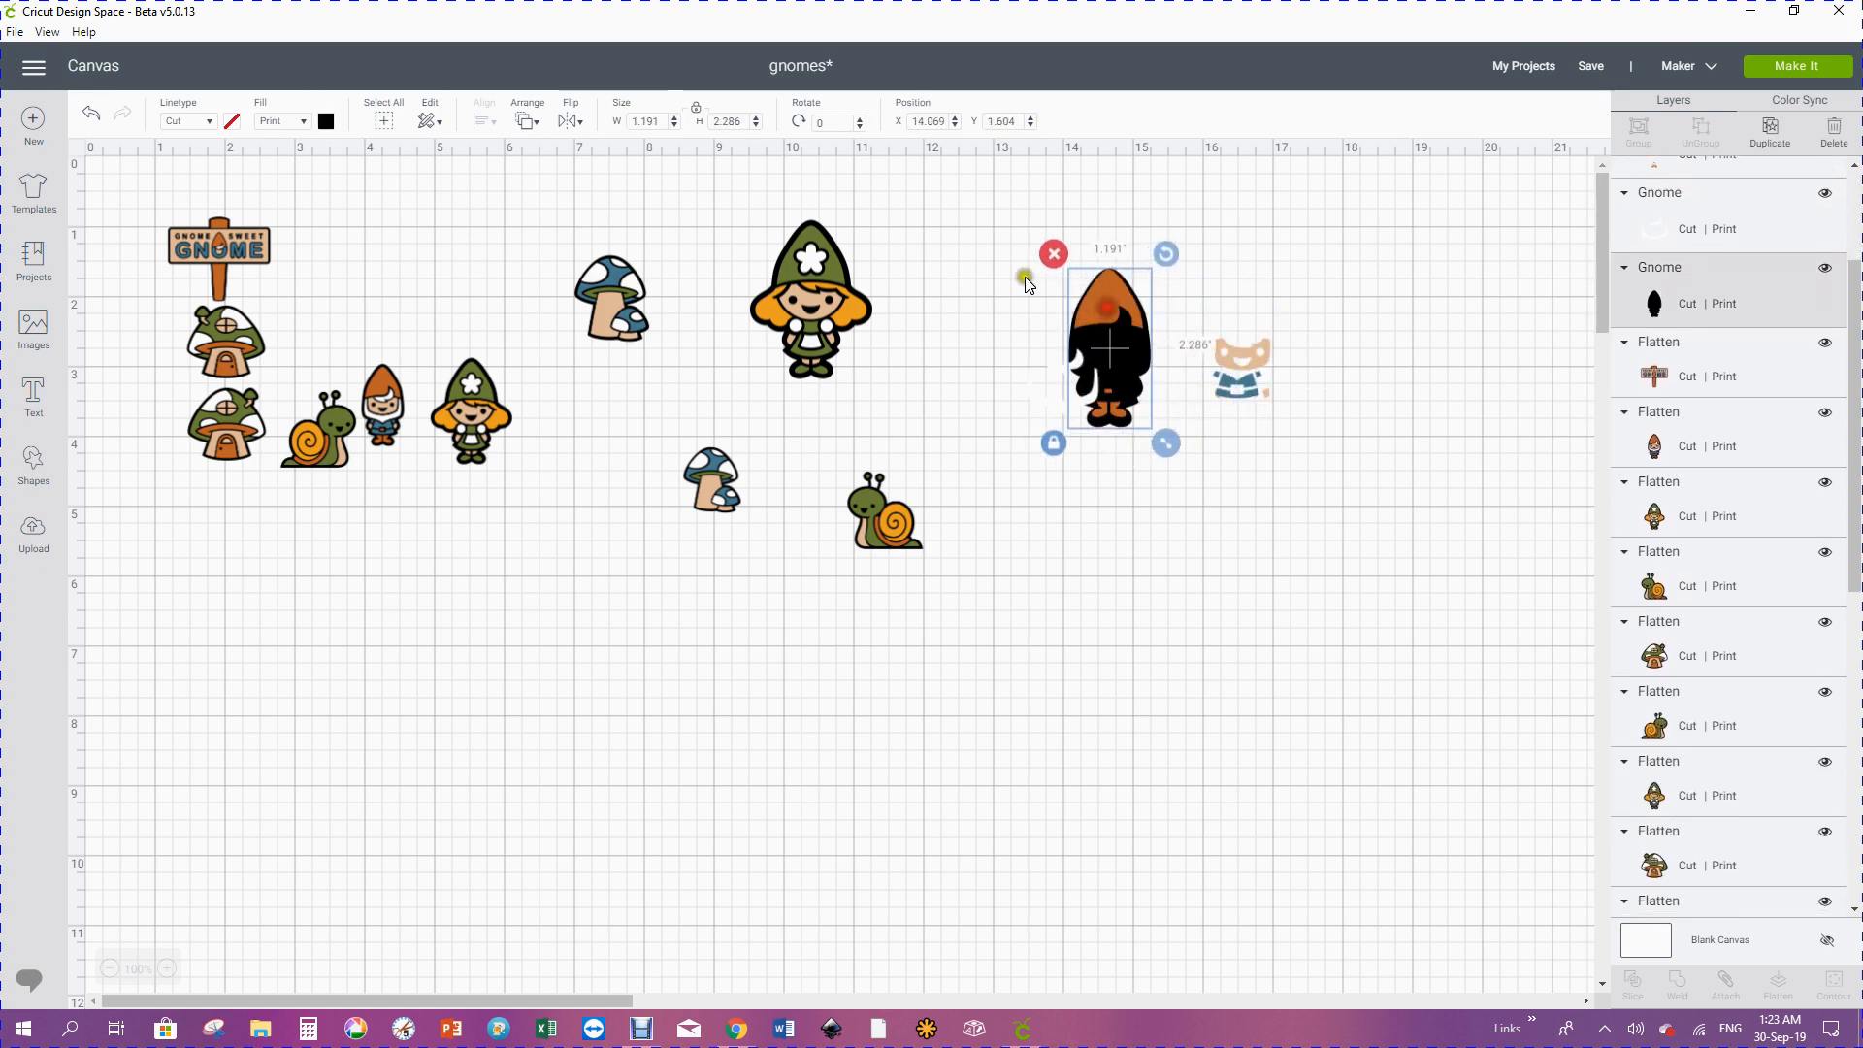
click(87, 116)
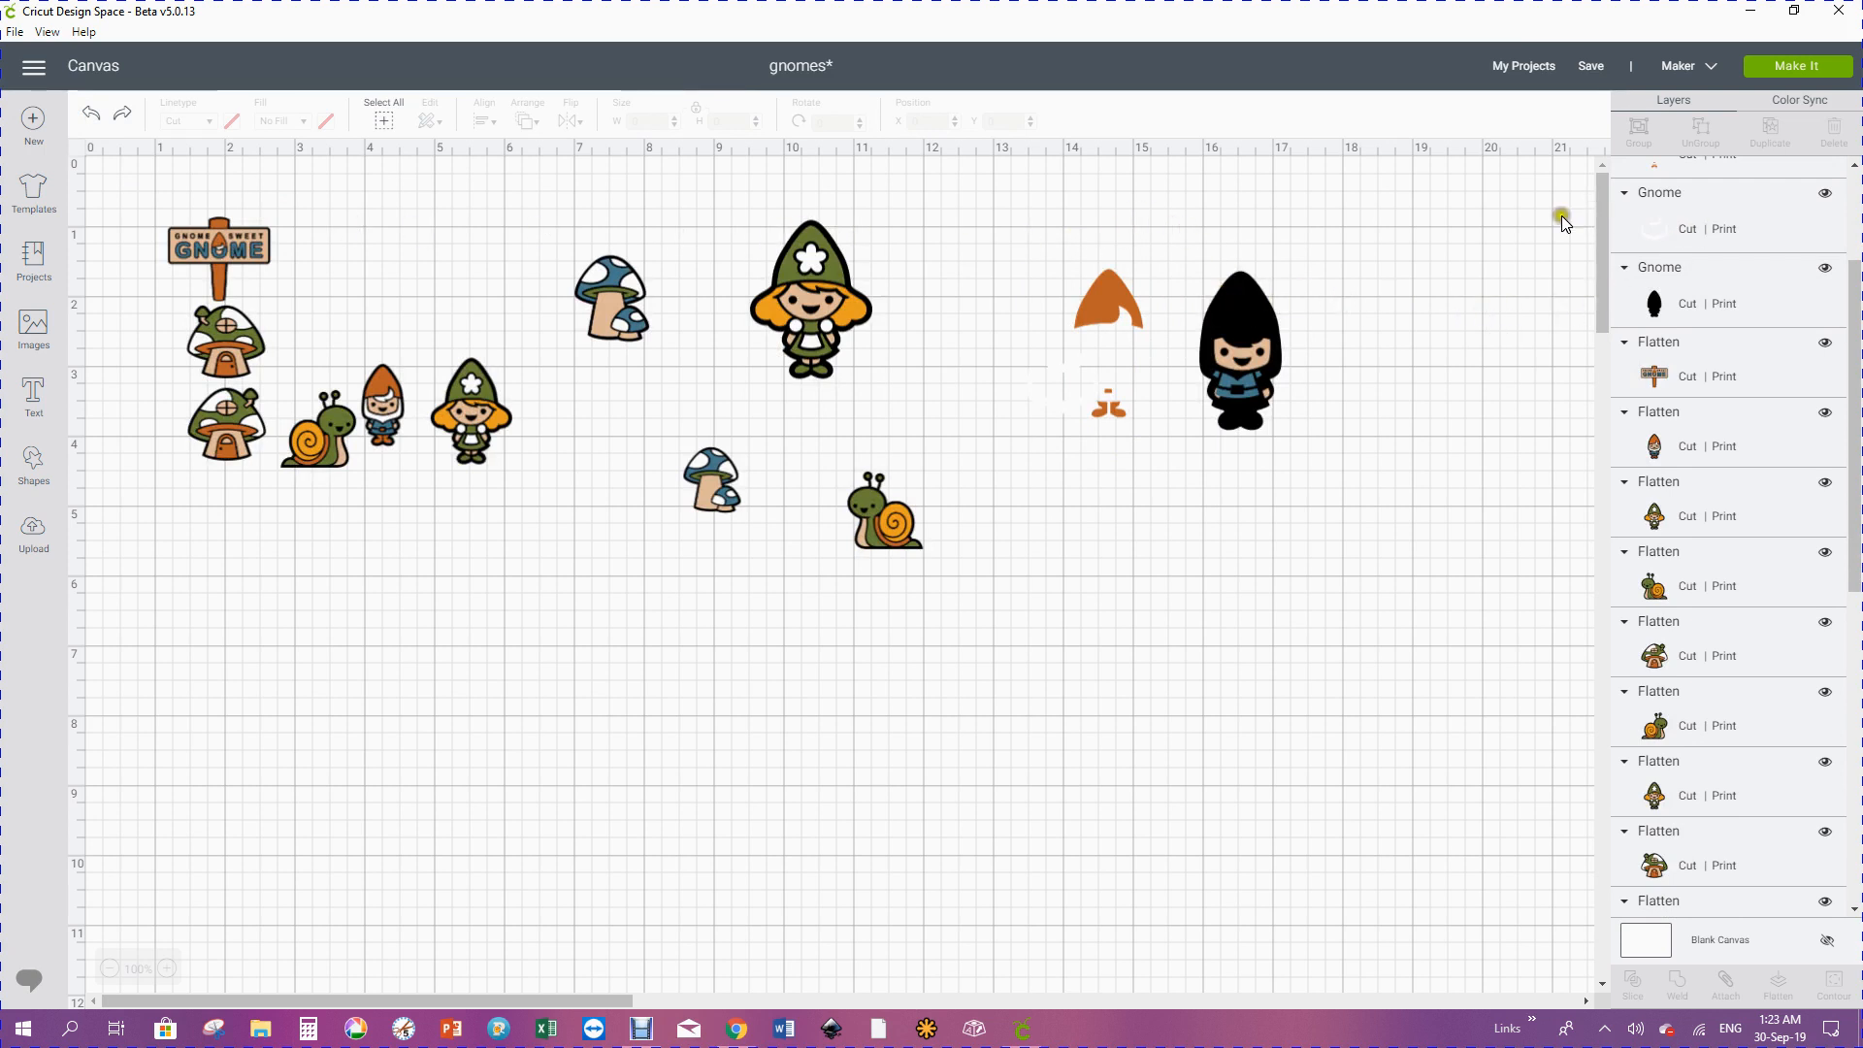
- Realign the black silhouette, blue jacket and orange hat layers with the gnome's face, placing the hat layer at about X 16.1, Y 1.75
mouse_move(1242, 310)
mouse_down()
mouse_move(1145, 313)
mouse_move(1322, 328)
mouse_move(1245, 317)
mouse_up()
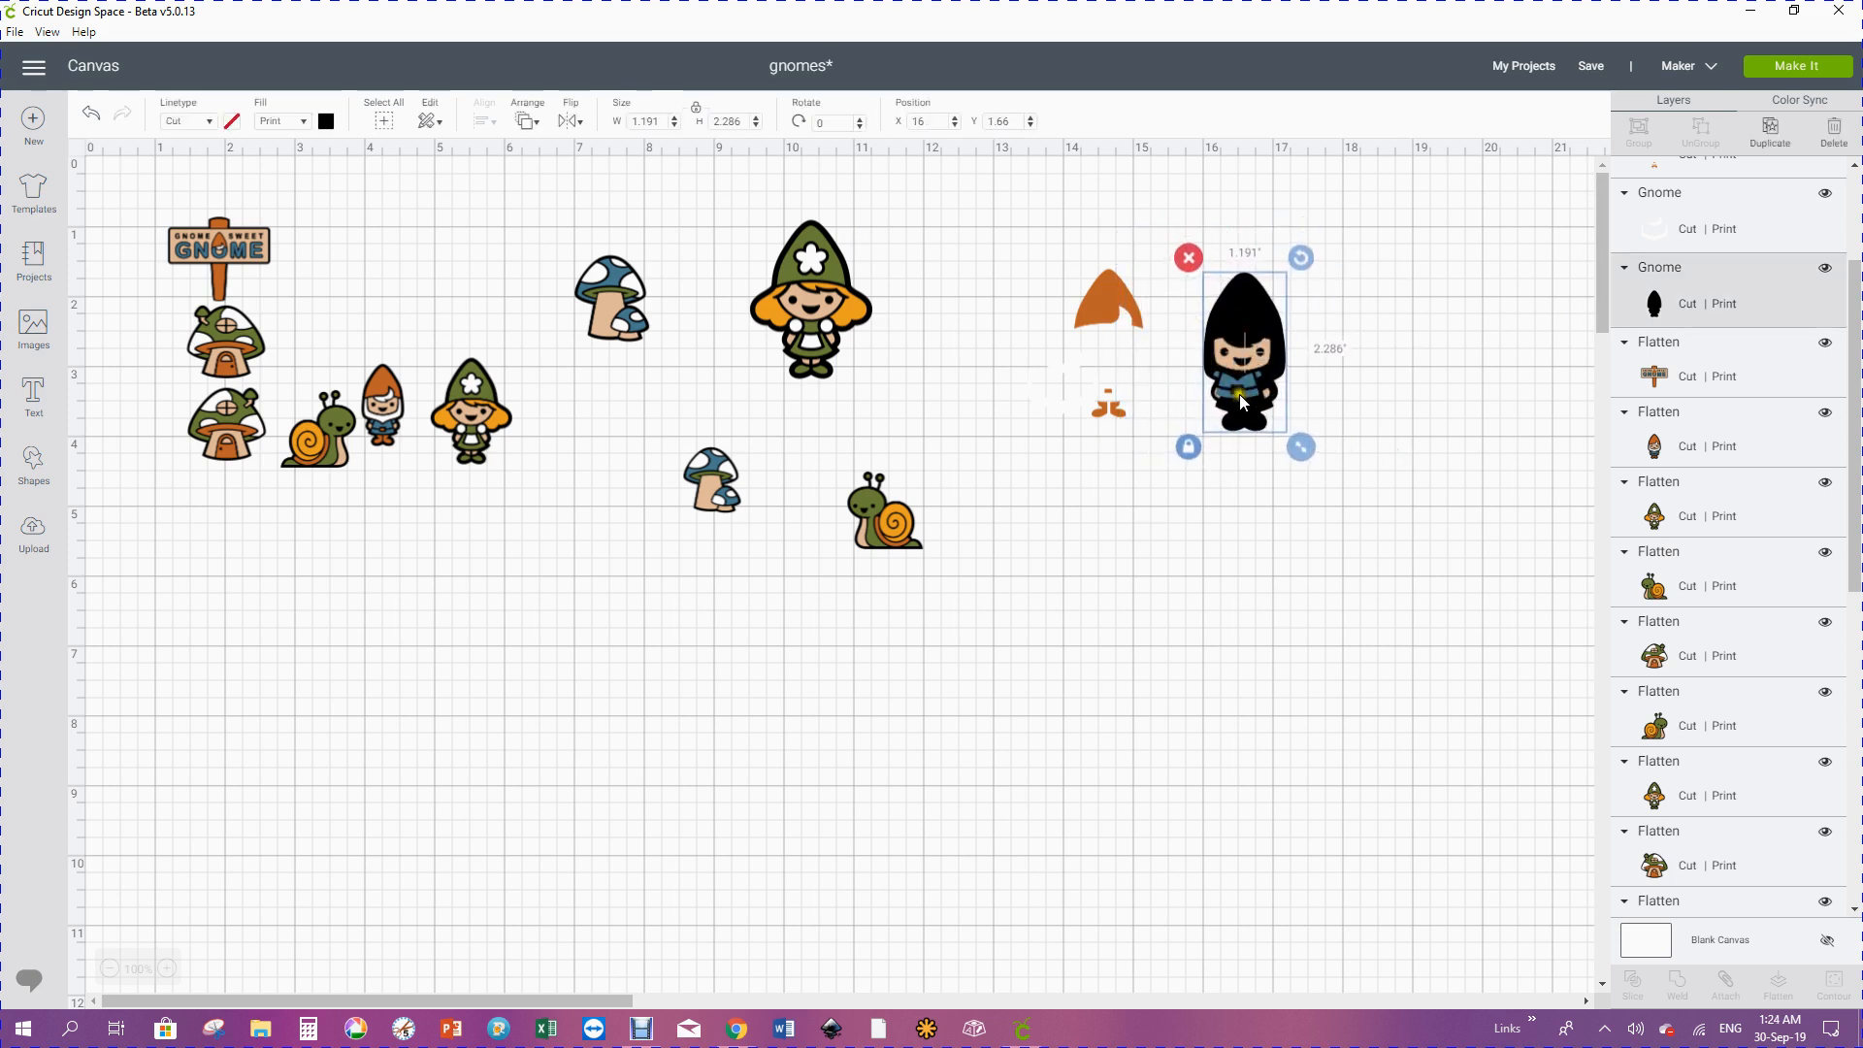
drag(1238, 382, 1248, 402)
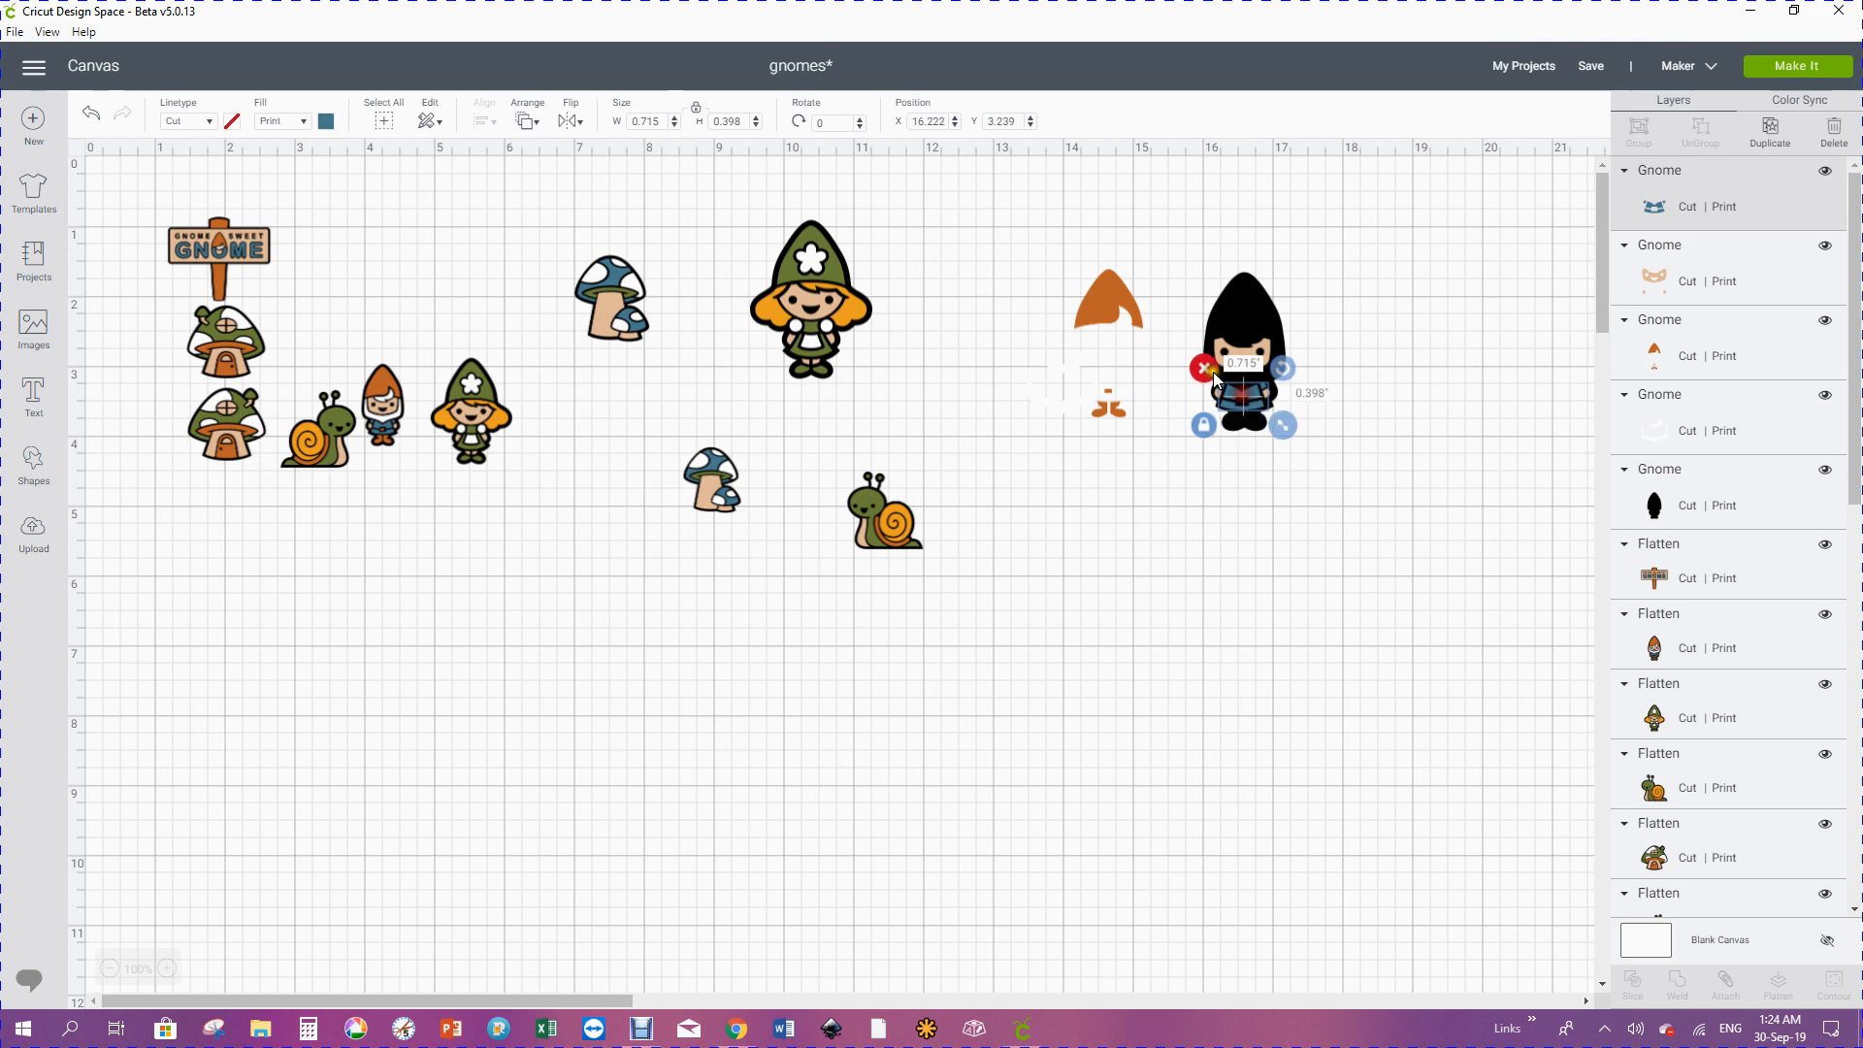
drag(1109, 309, 1240, 306)
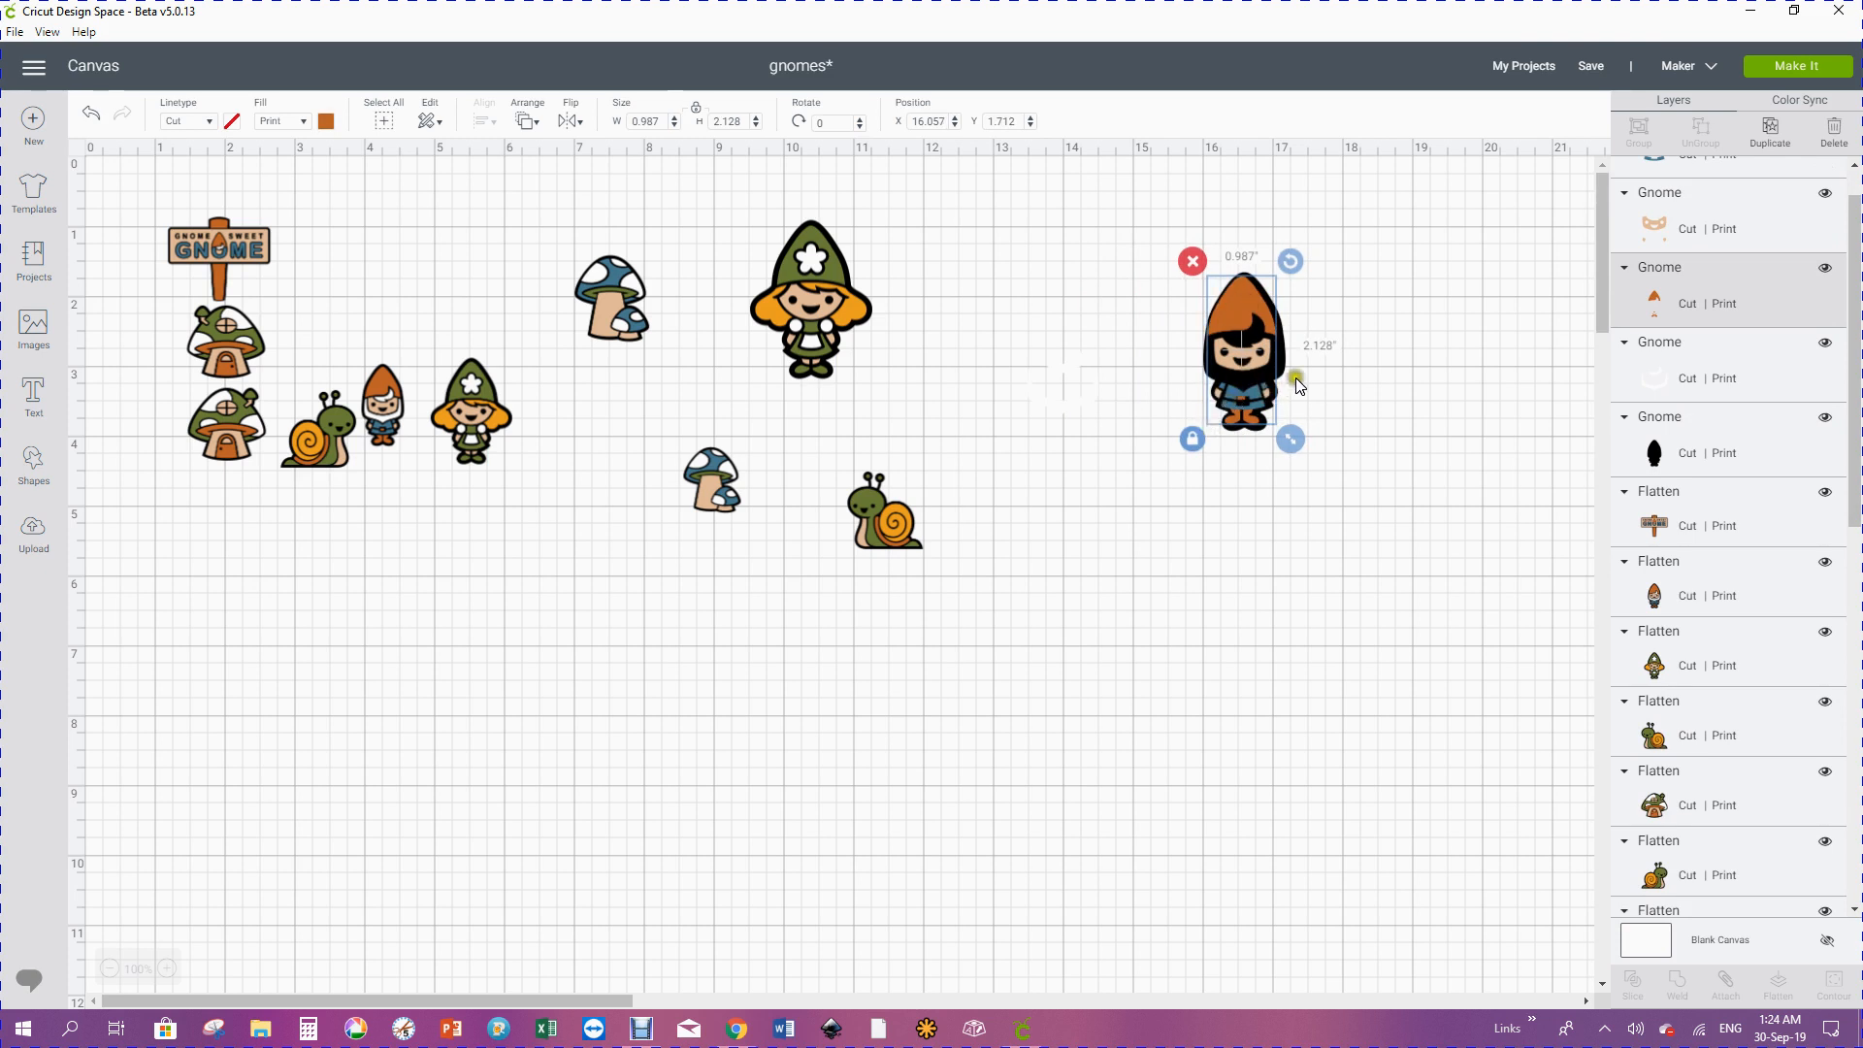
drag(1240, 312, 1241, 316)
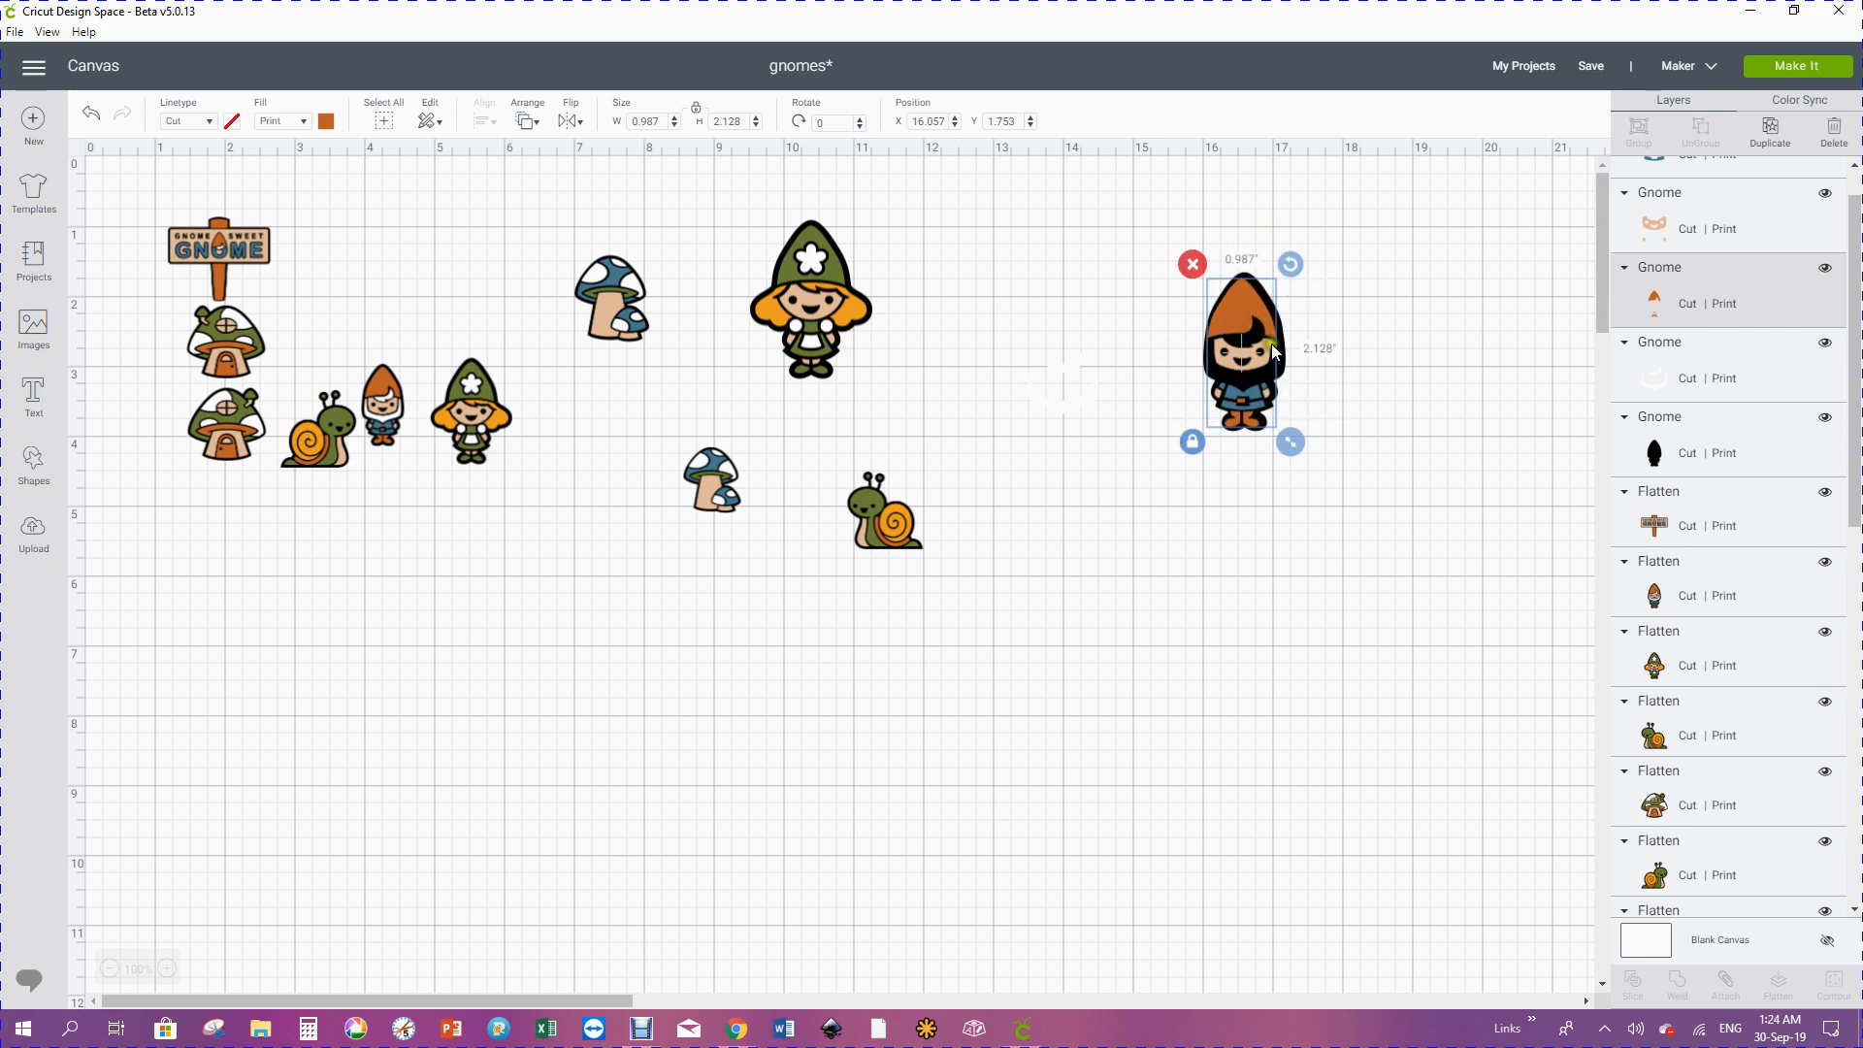
drag(1231, 312, 1232, 310)
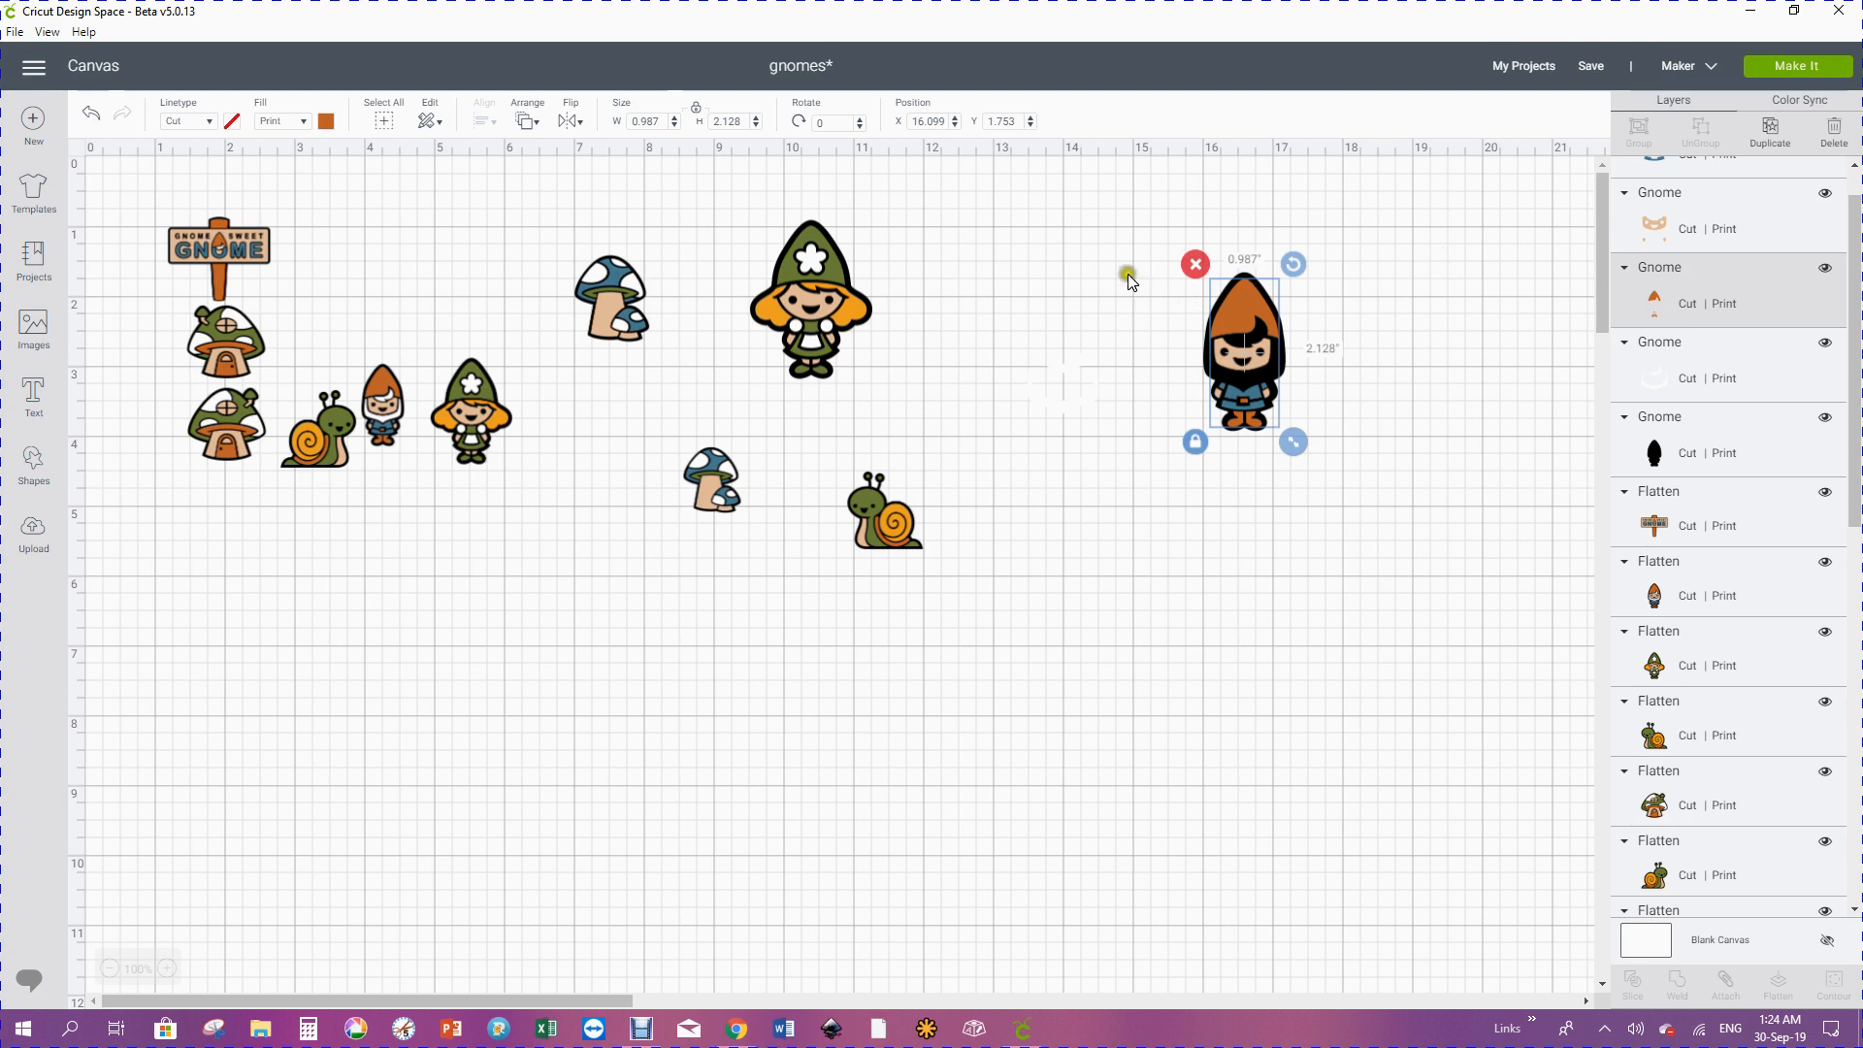
- Place the white beard layer over the gnome at about X 16.08, Y 2.37 and save the changes to the existing gnomes project
click(1066, 370)
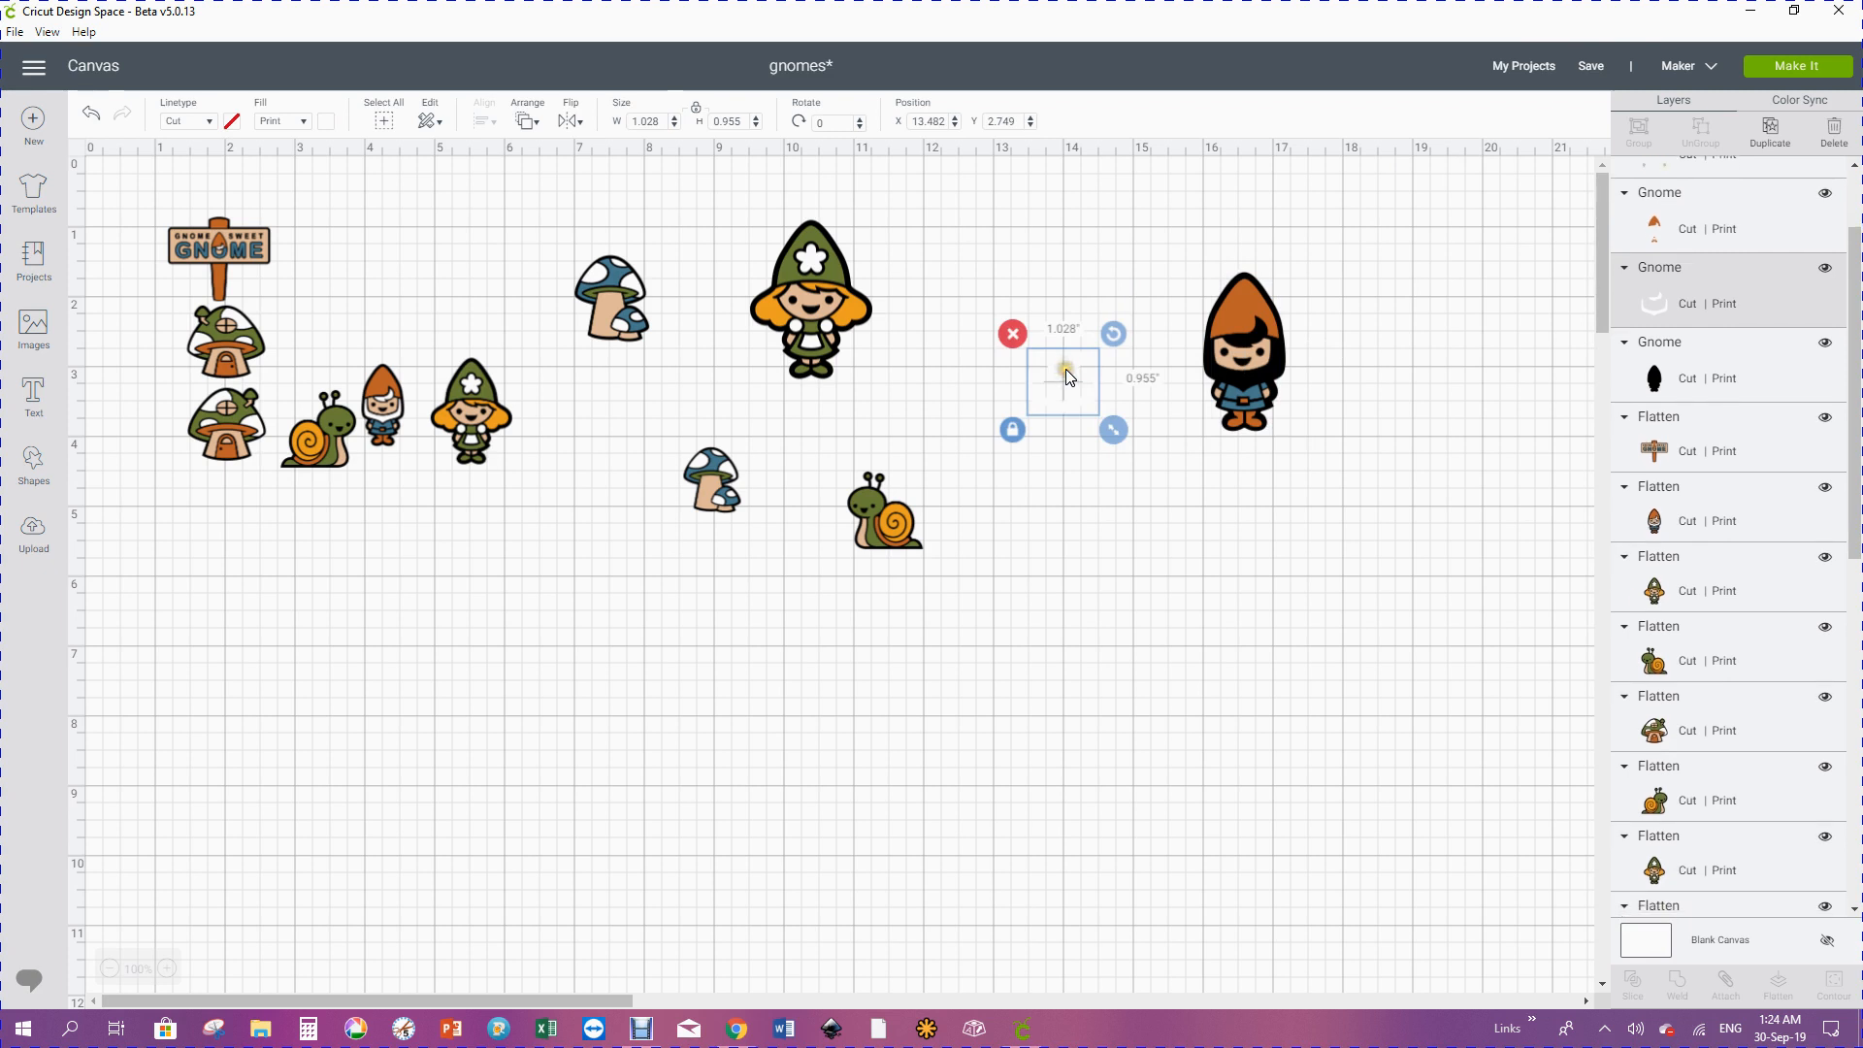
drag(1065, 374, 1245, 355)
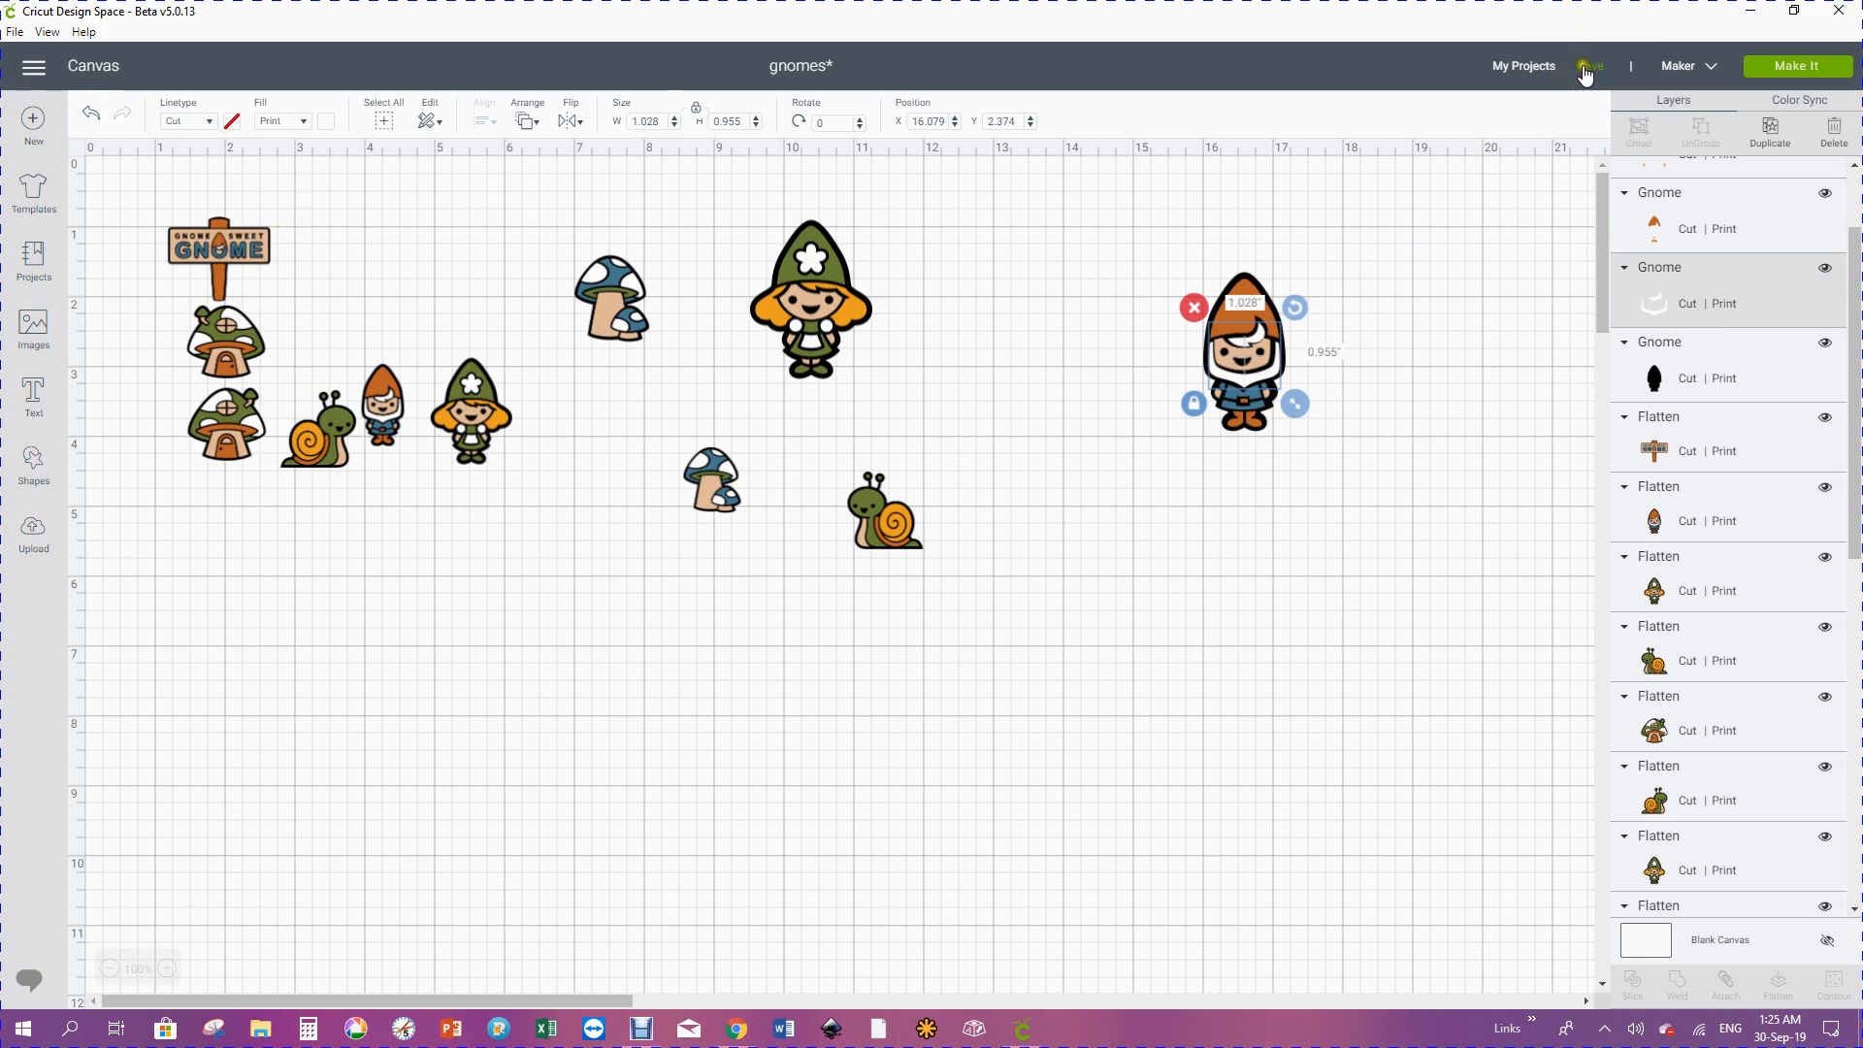
mouse_move(1588, 75)
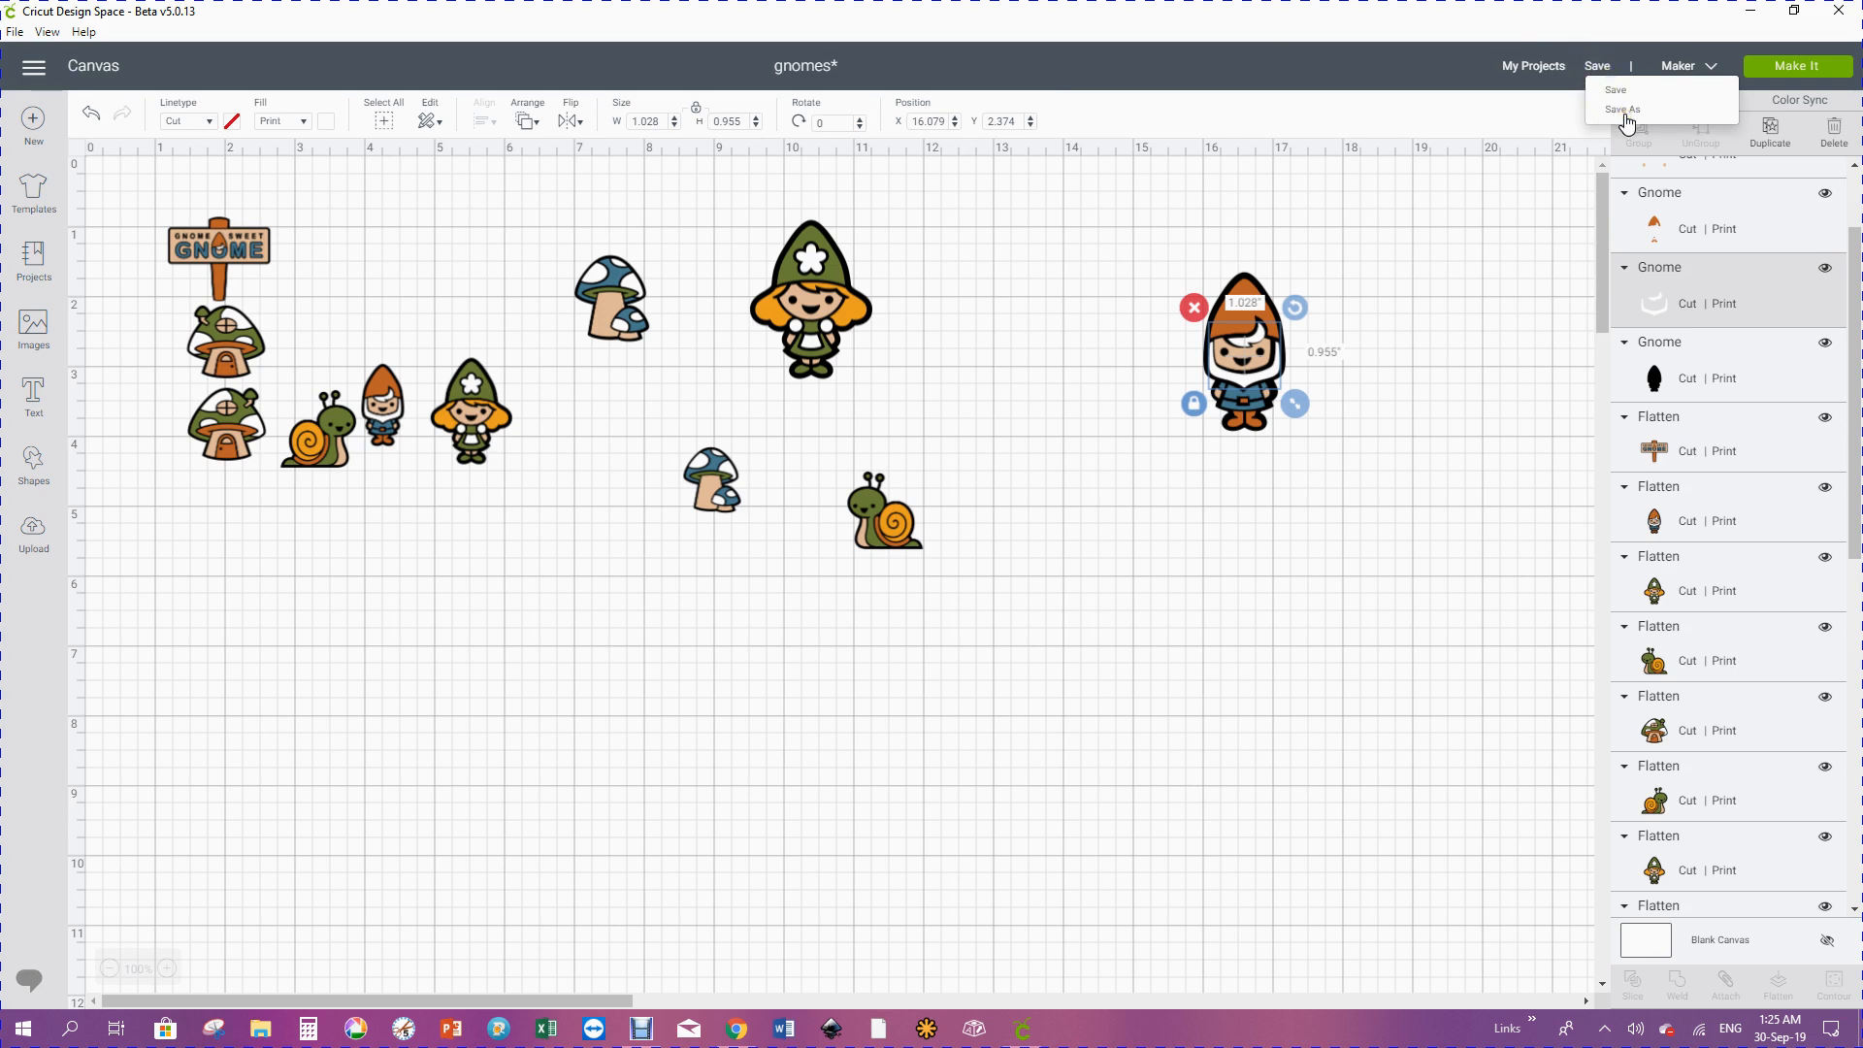
click(1616, 92)
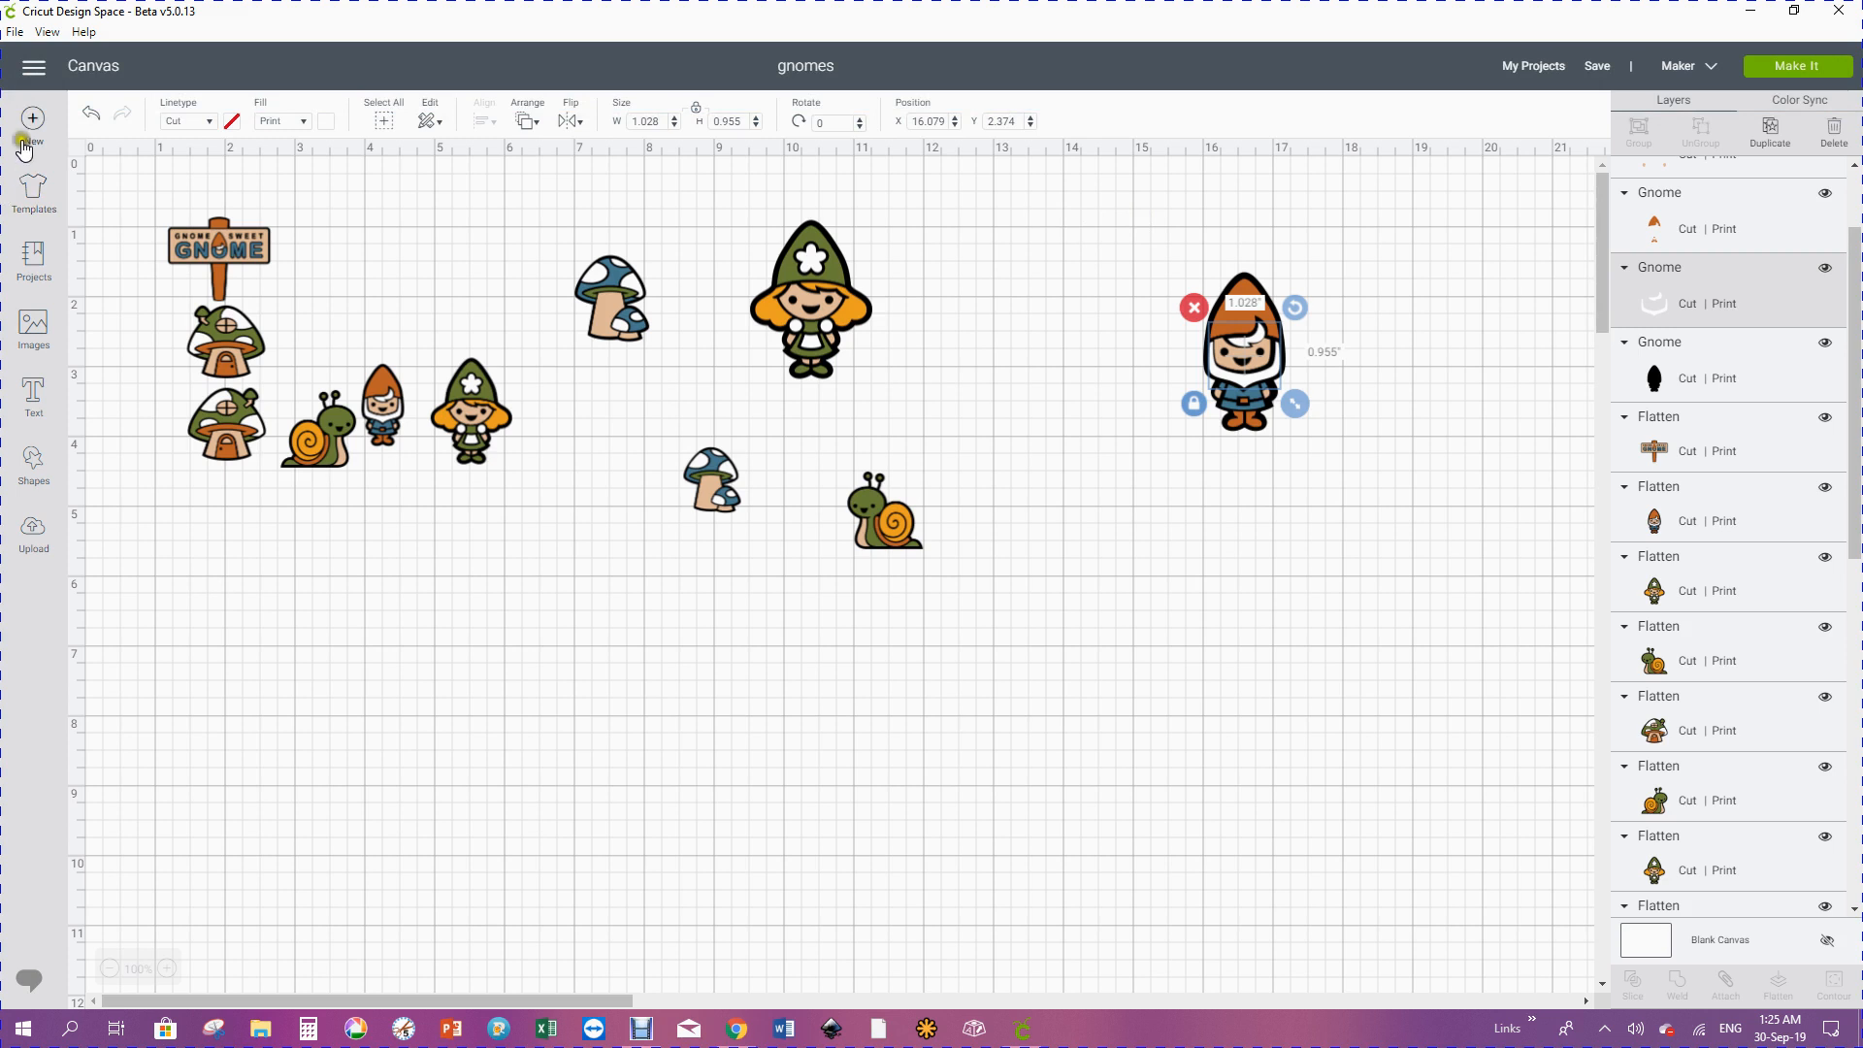
- Review the Design Space settings for canvas grid, units and saving for offline, leaving them as they are
click(34, 68)
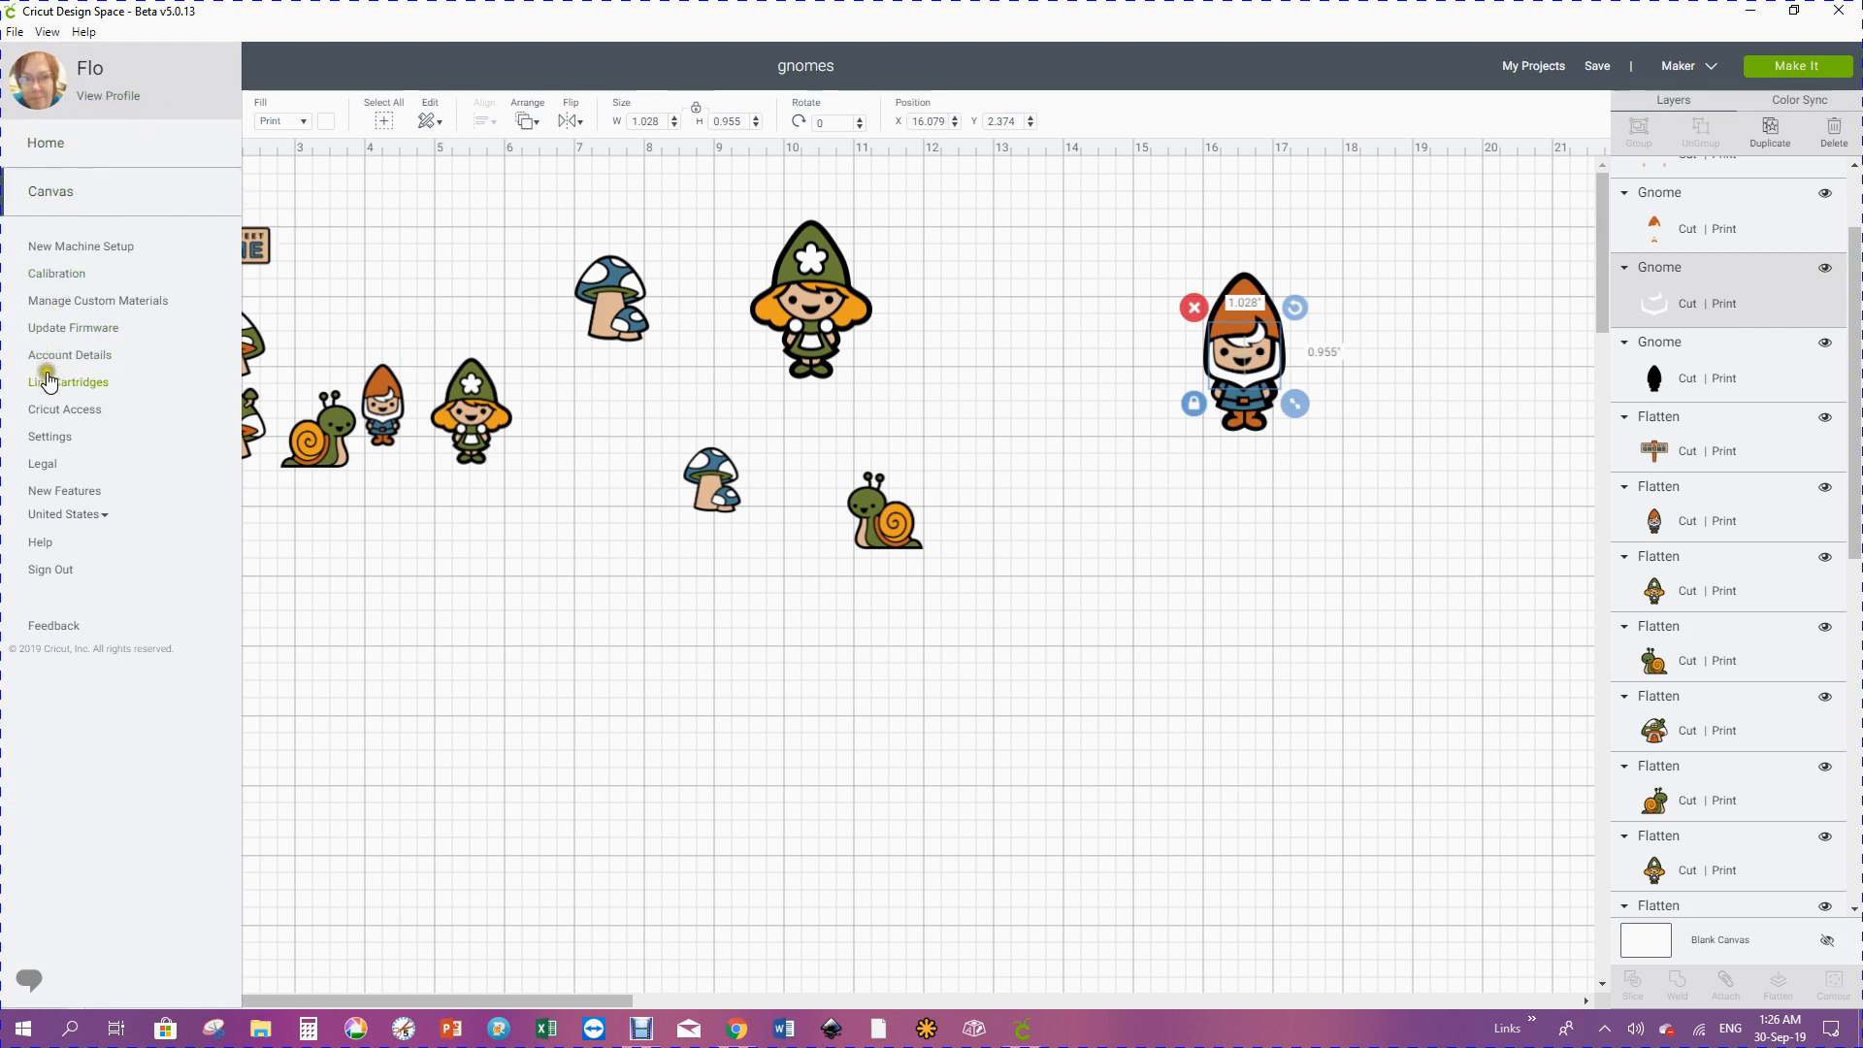
click(42, 441)
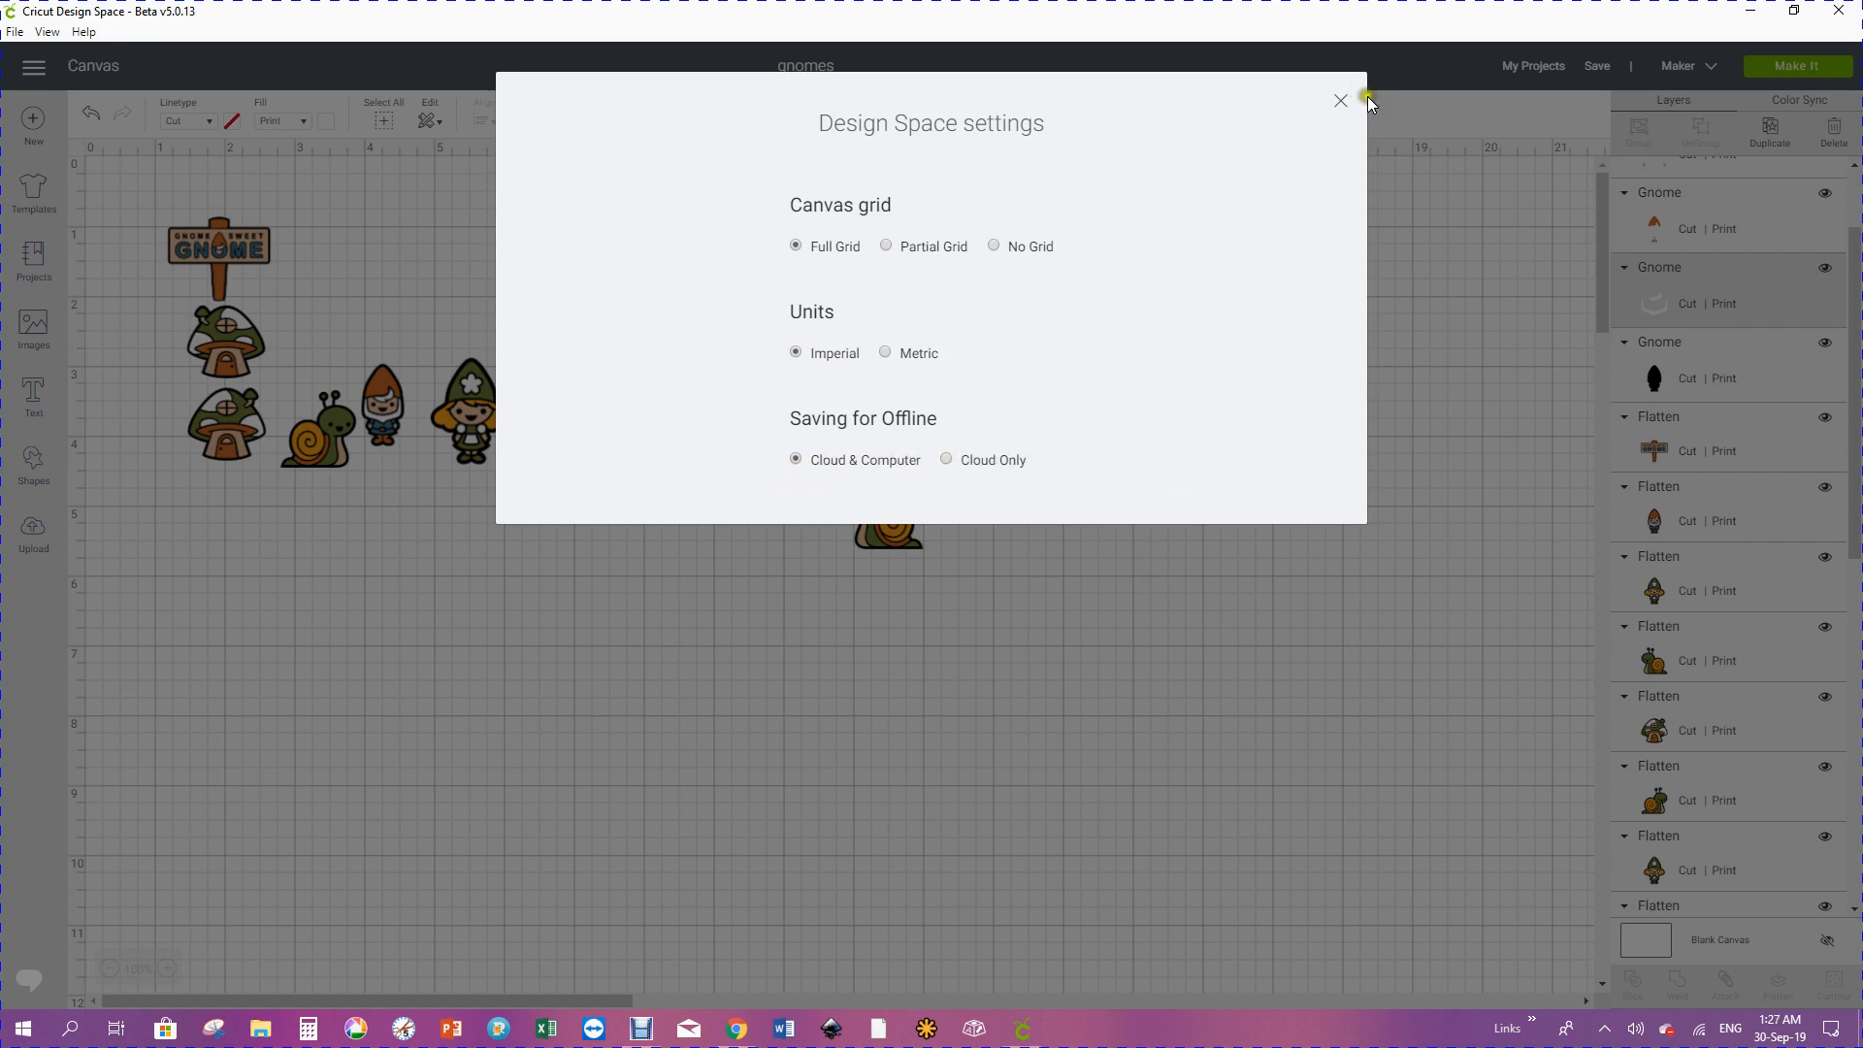
click(1340, 100)
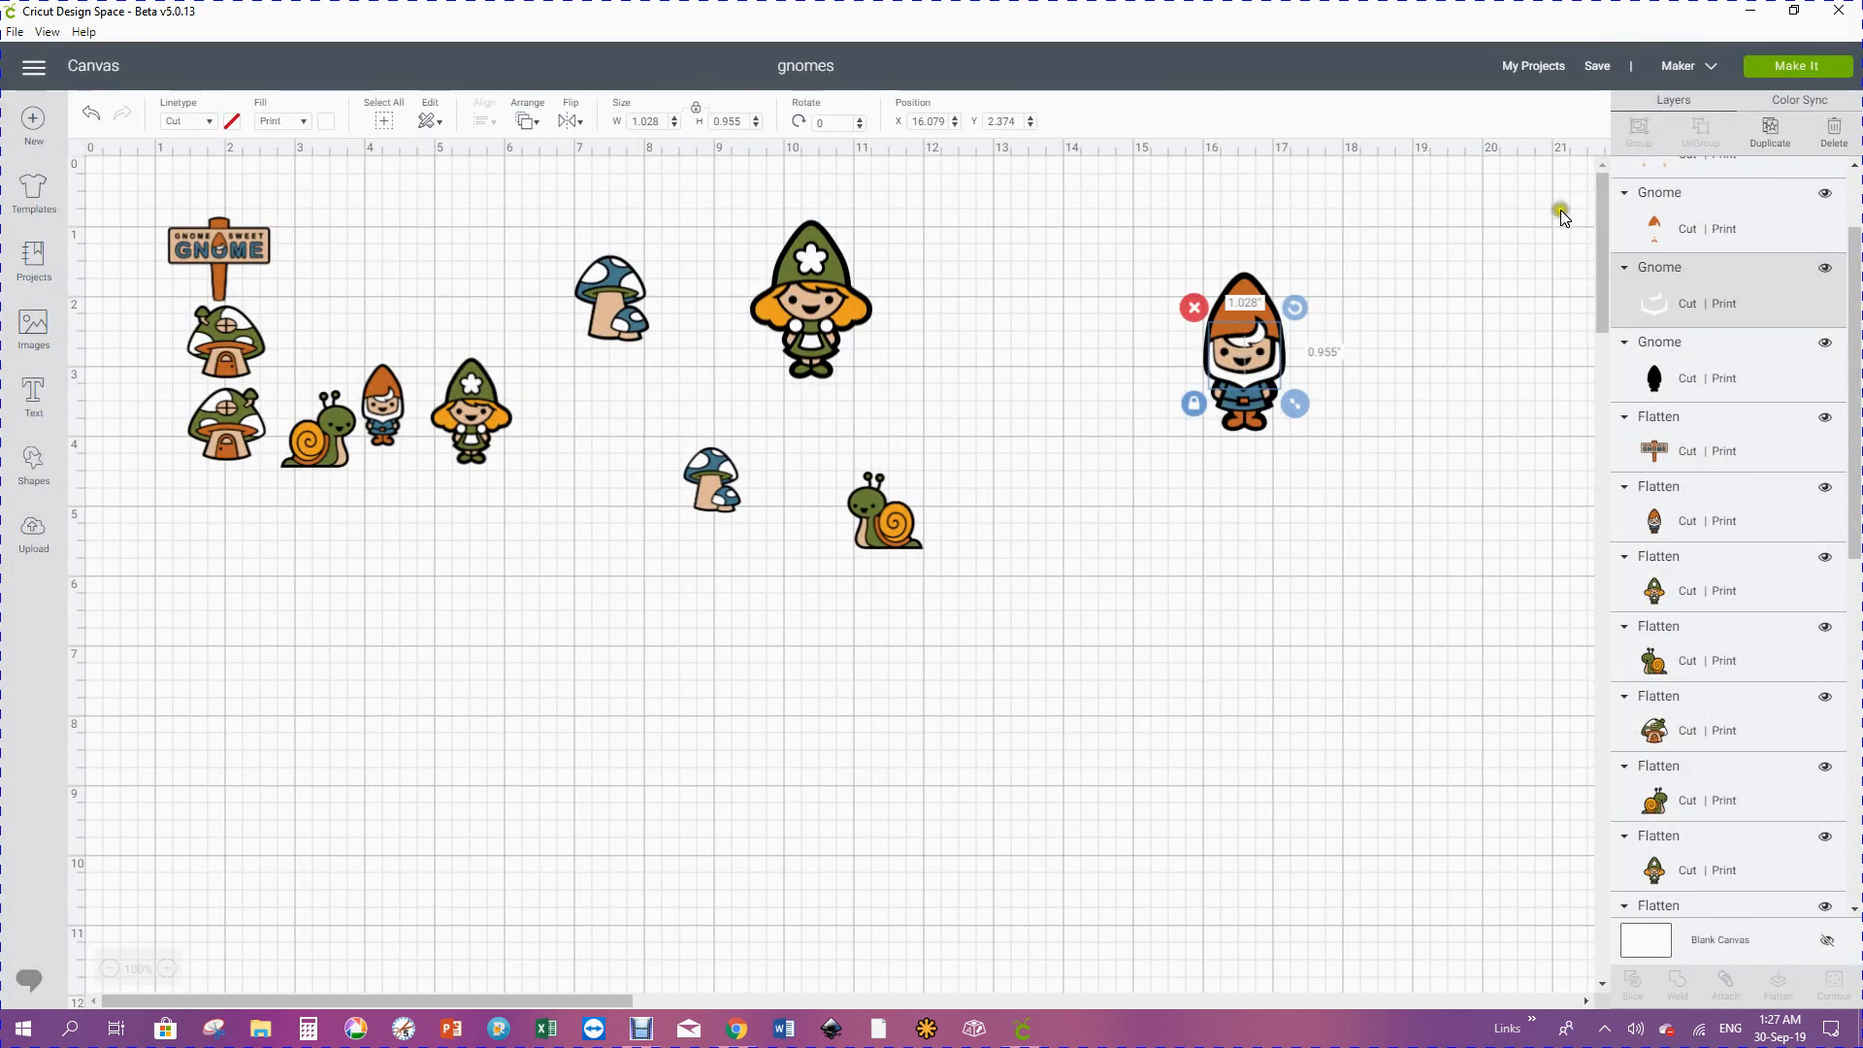
- Show the saved projects in My Projects and check the available actions for the gnomes project
click(1538, 66)
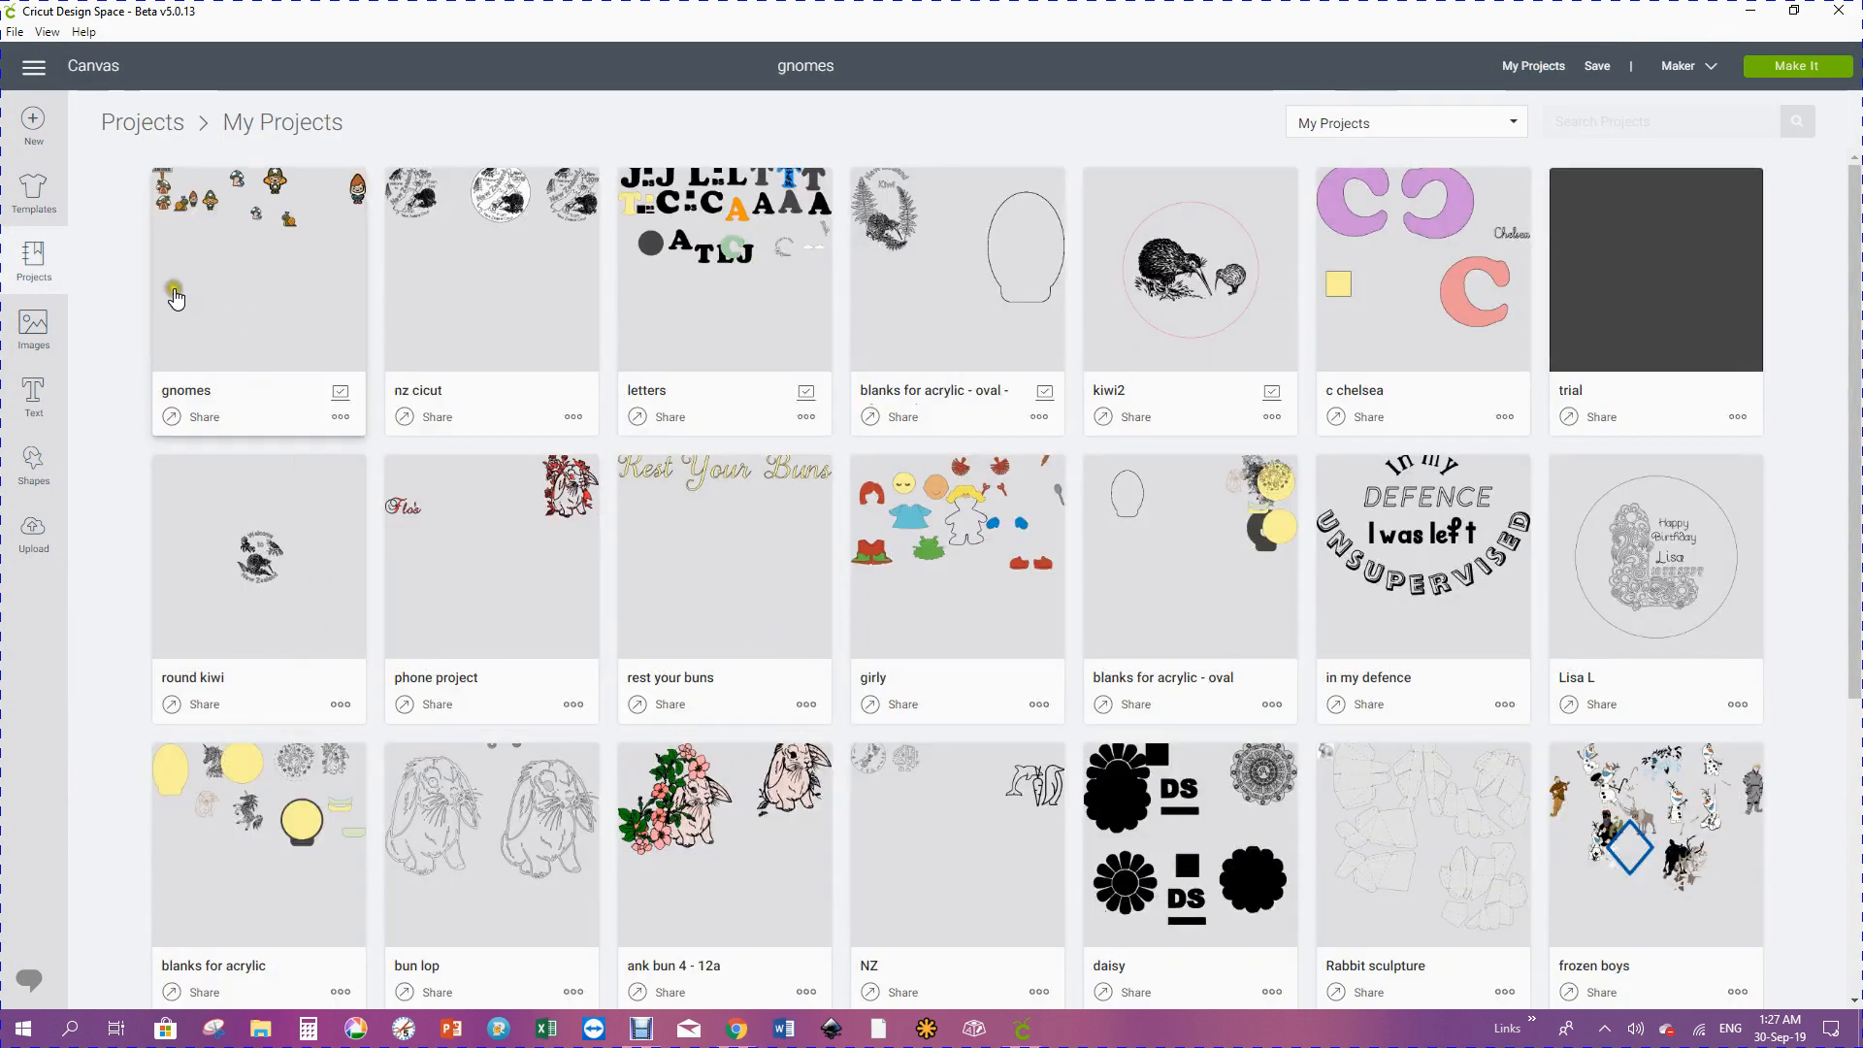
click(345, 418)
click(340, 417)
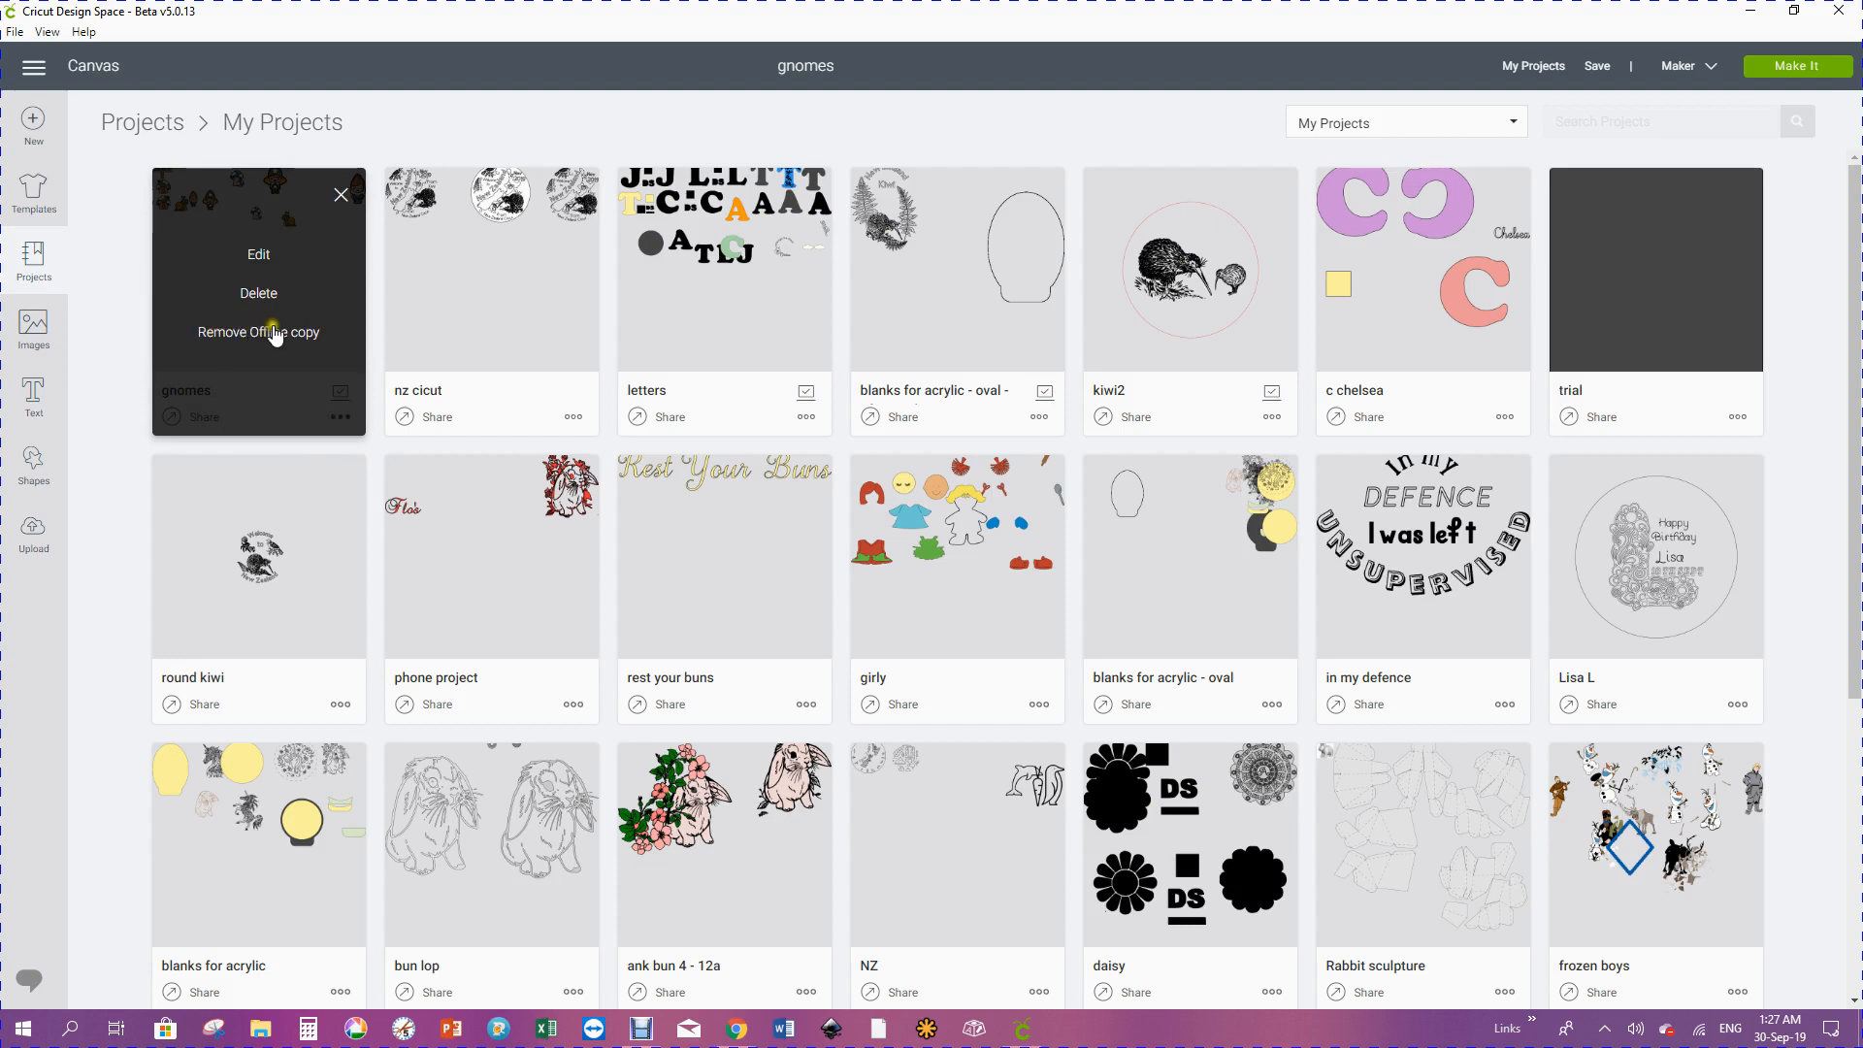
click(340, 196)
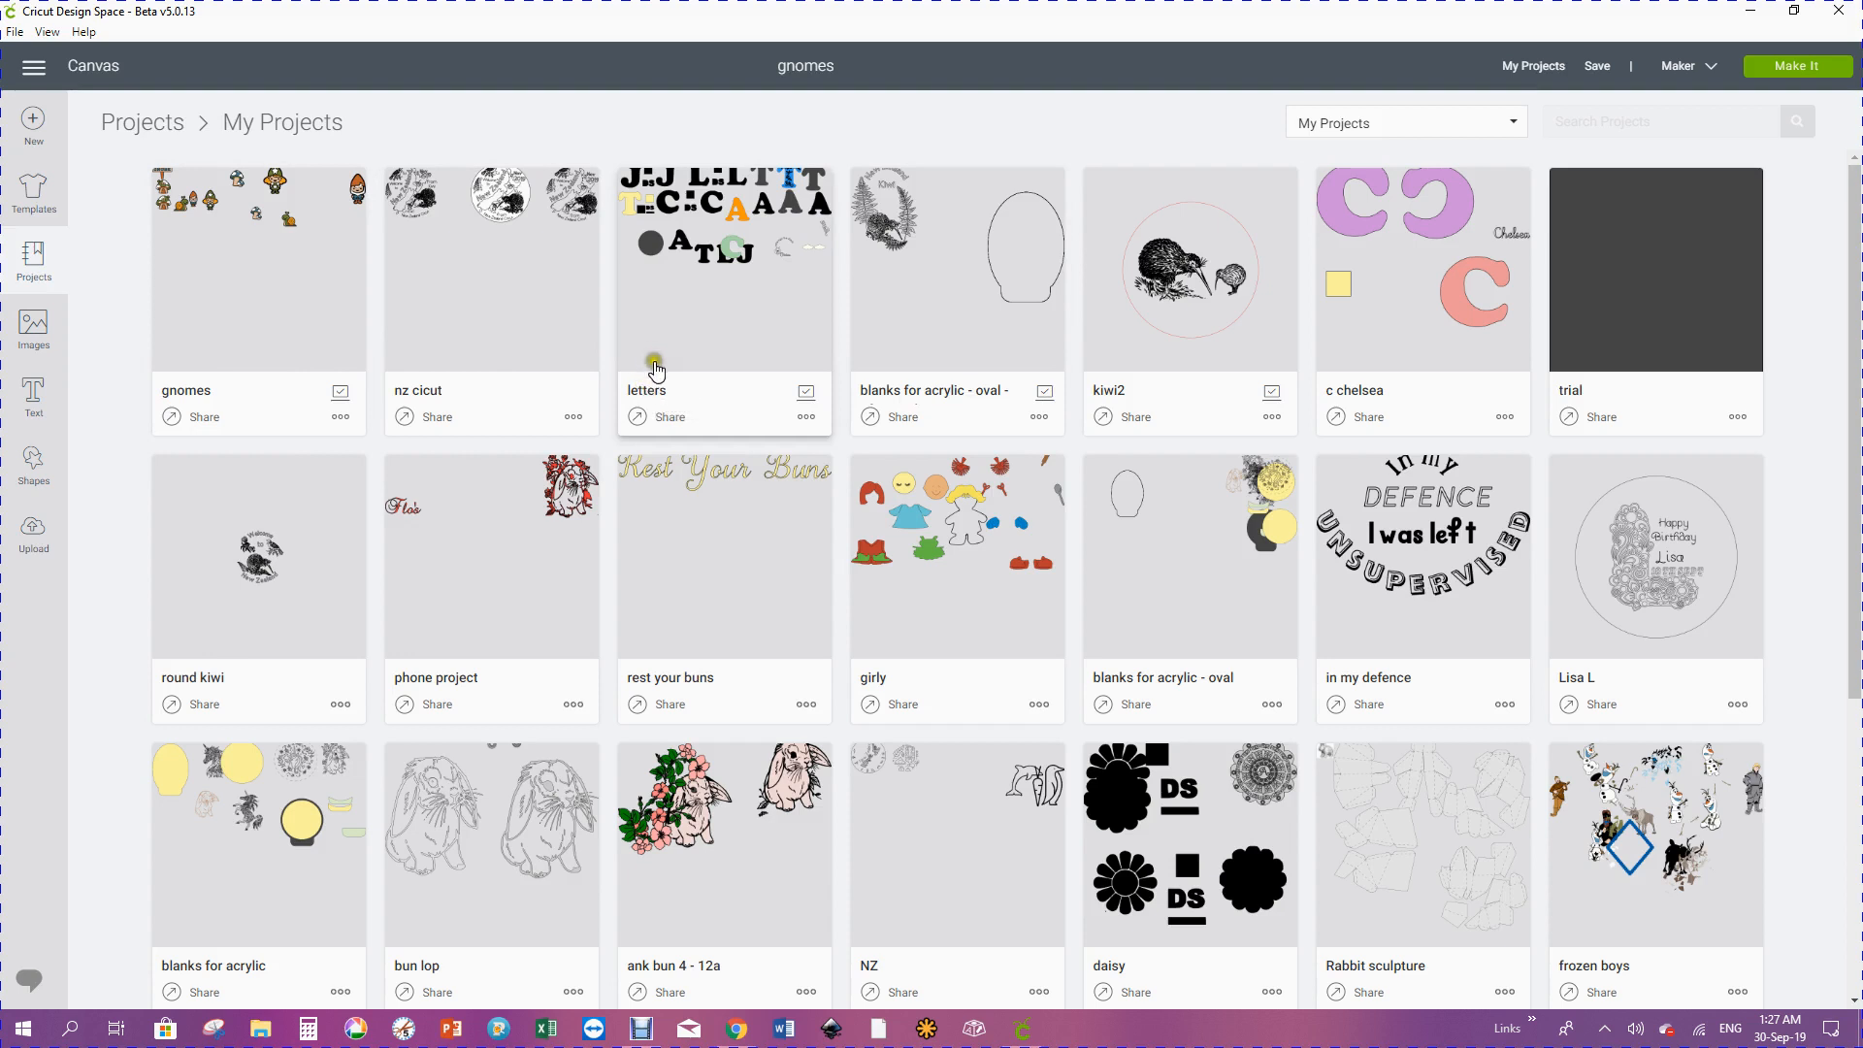
click(859, 479)
click(871, 466)
click(778, 322)
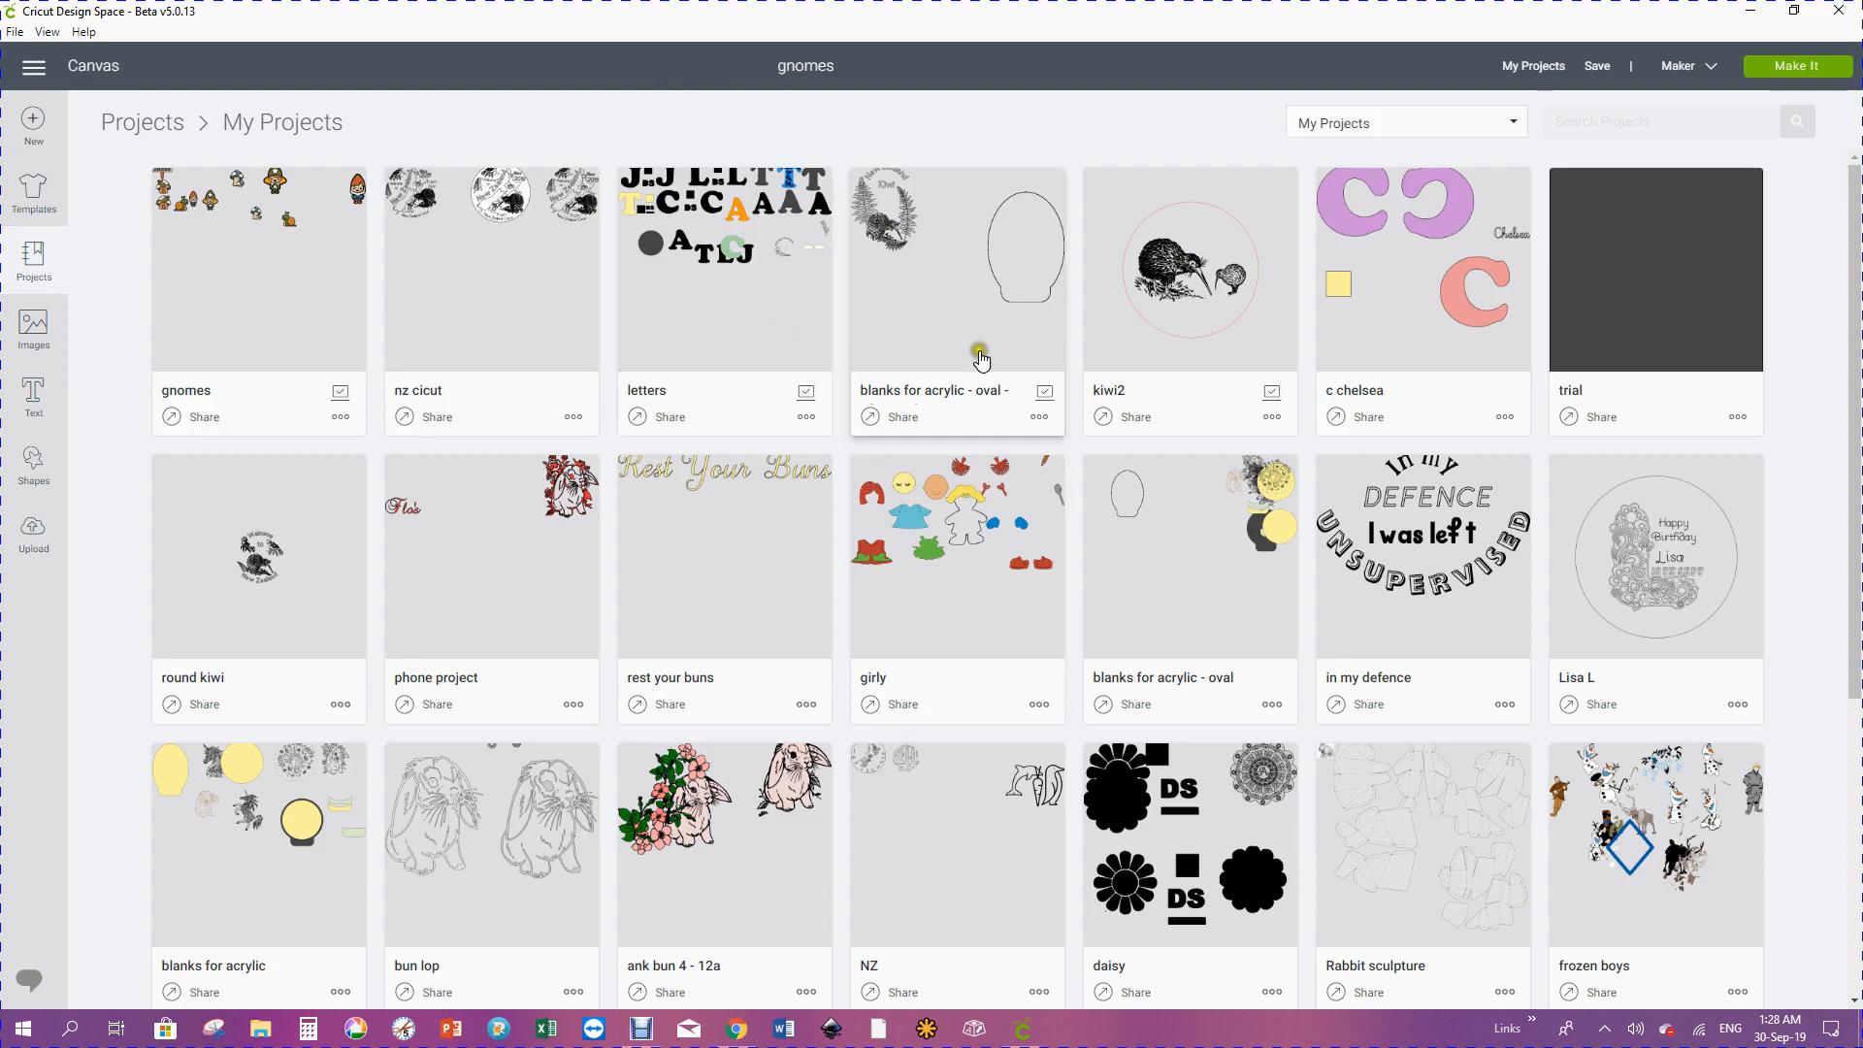
click(1011, 521)
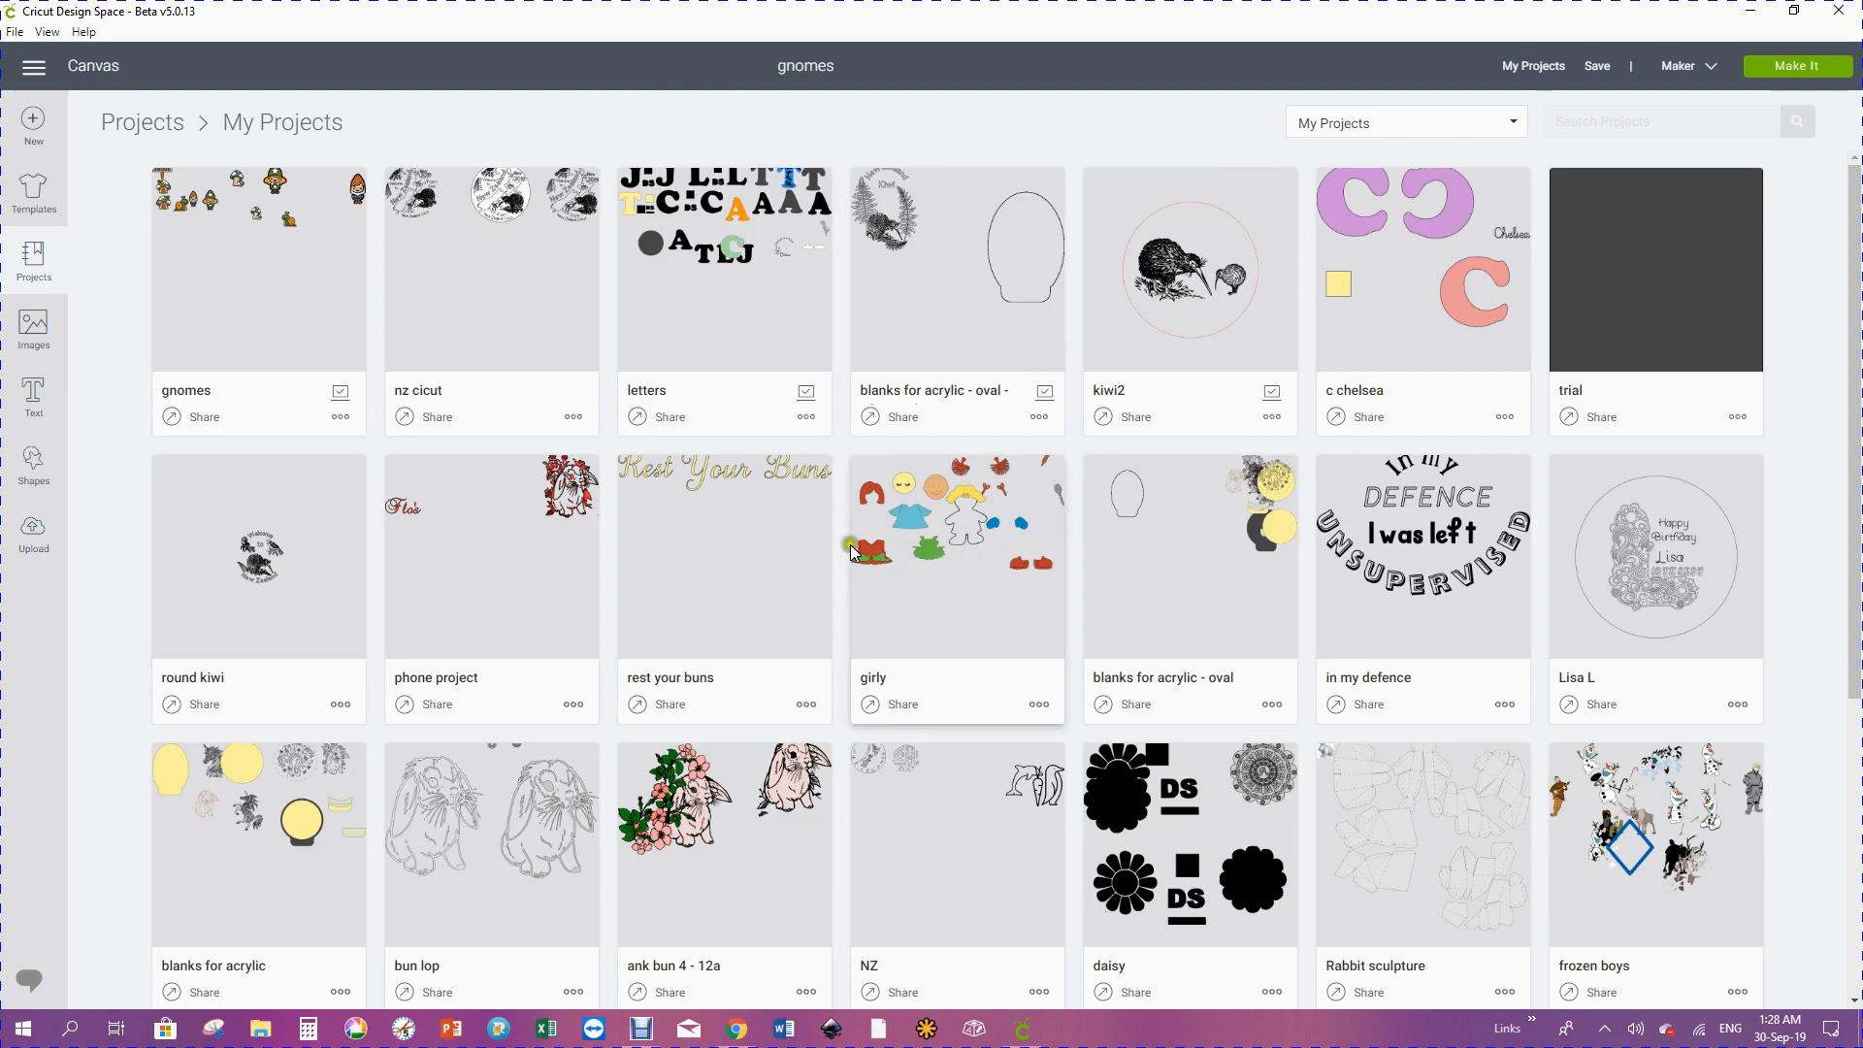
click(747, 399)
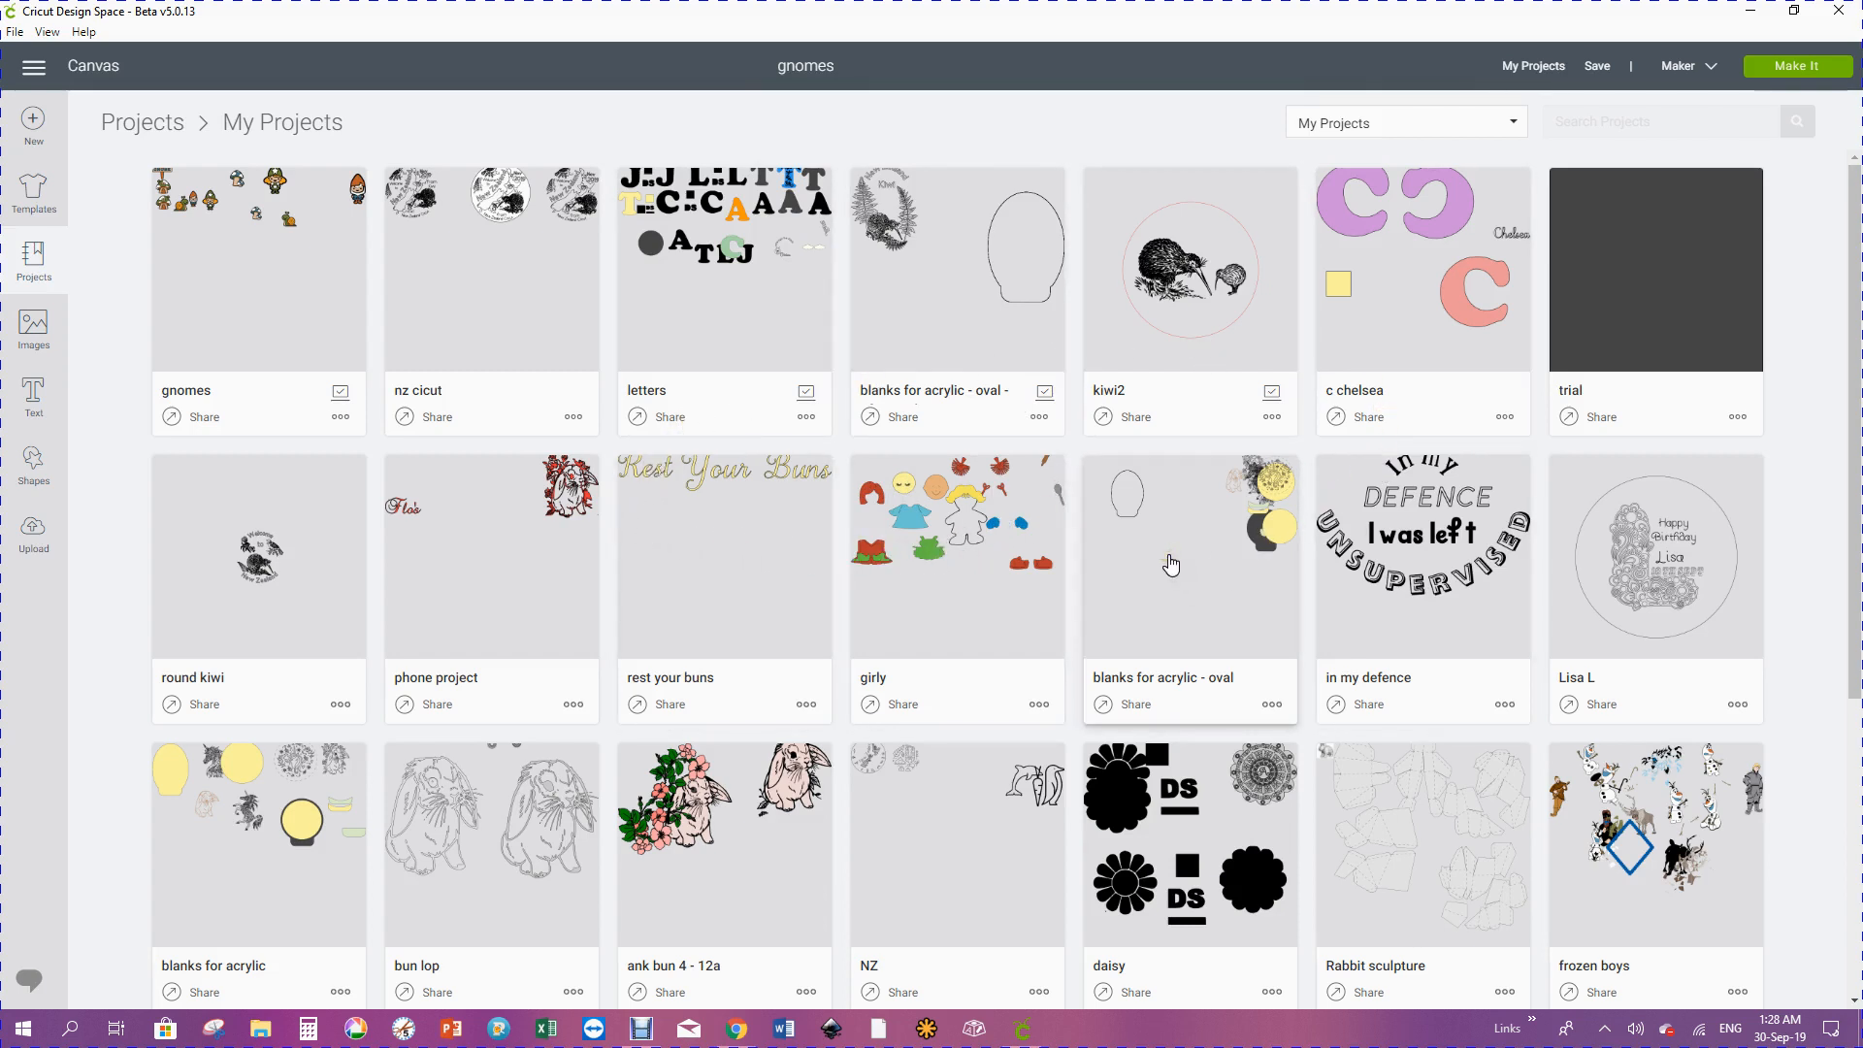
click(783, 276)
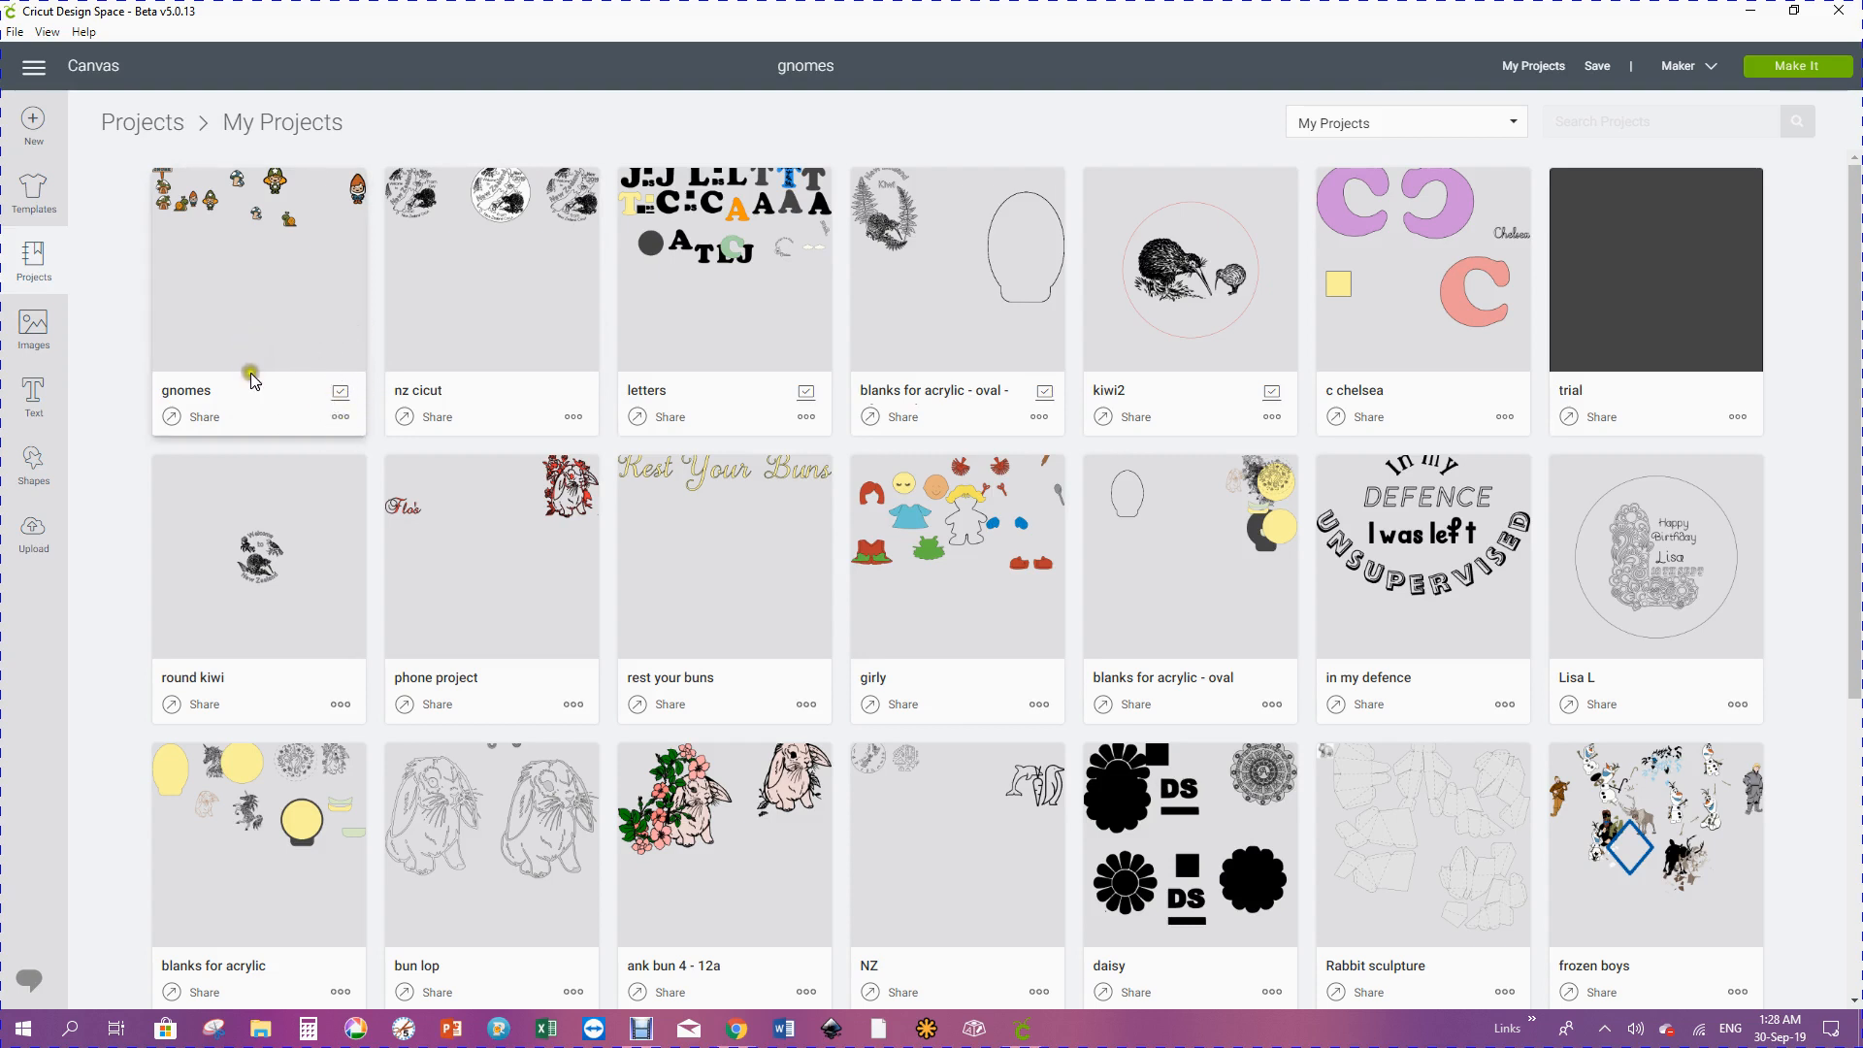
click(333, 417)
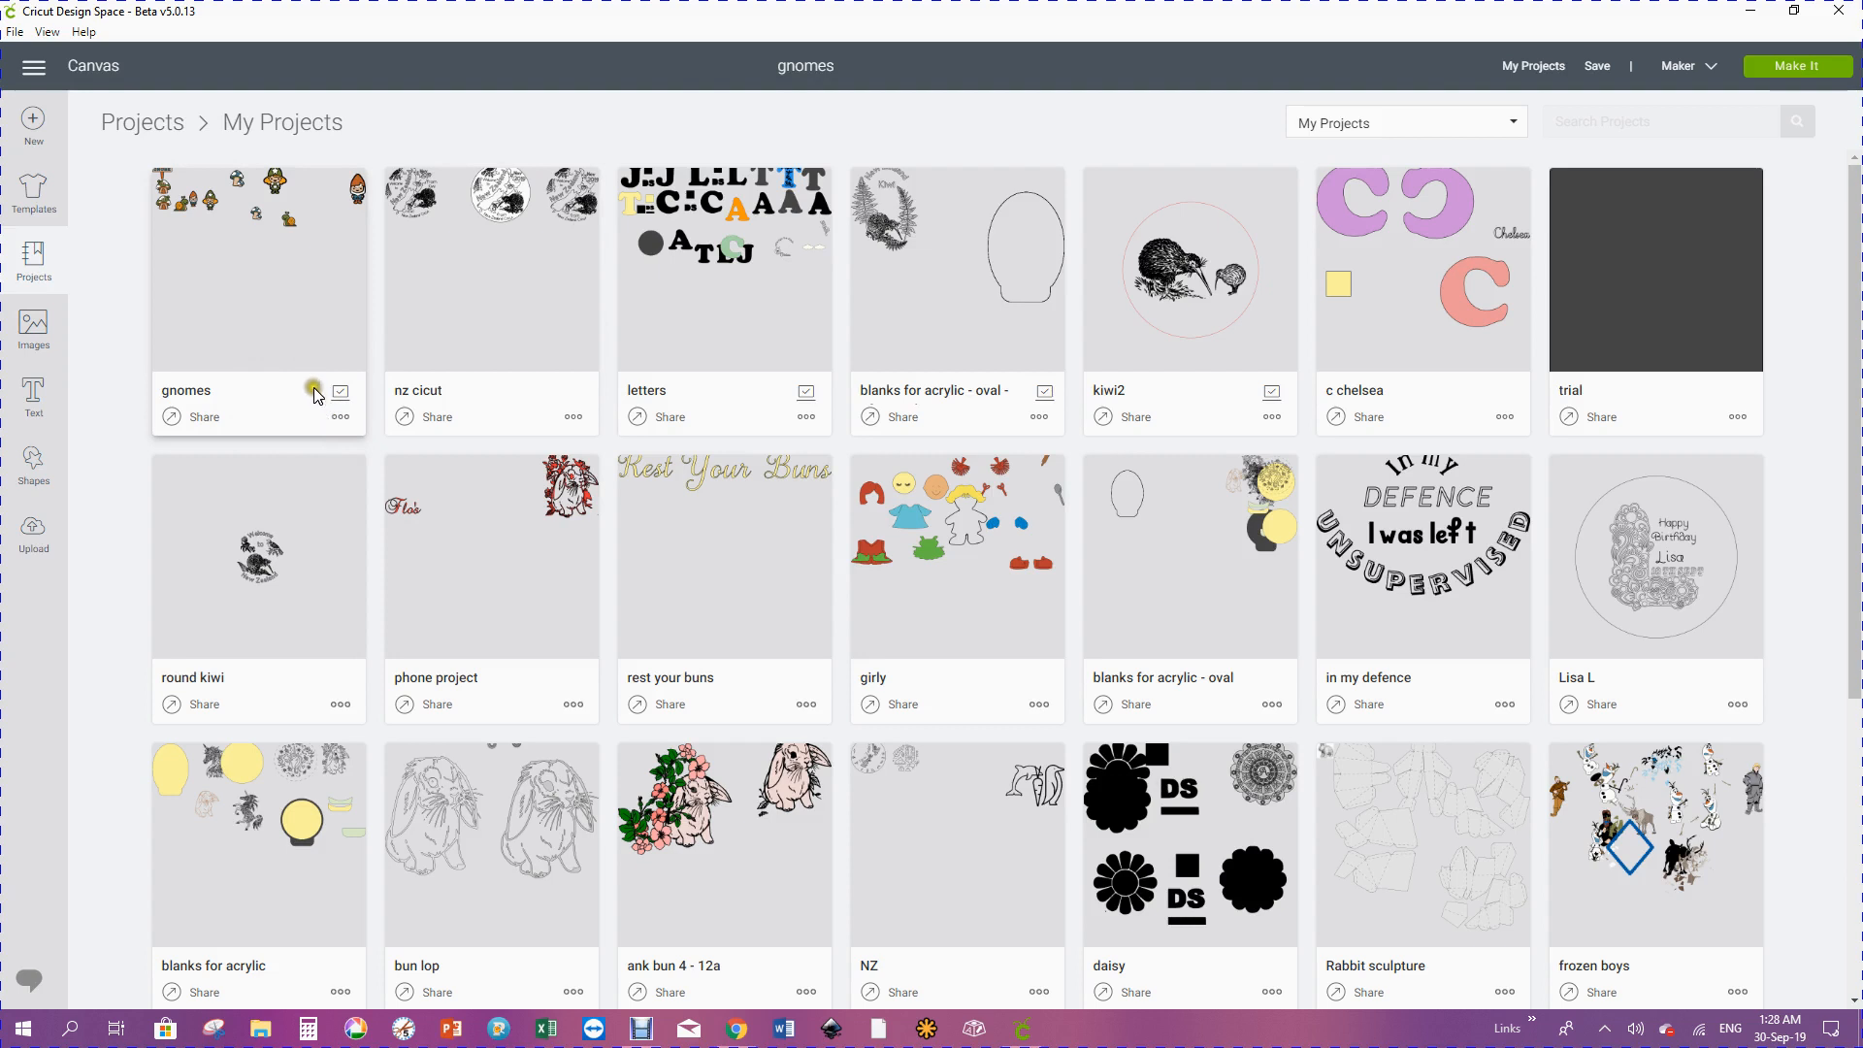